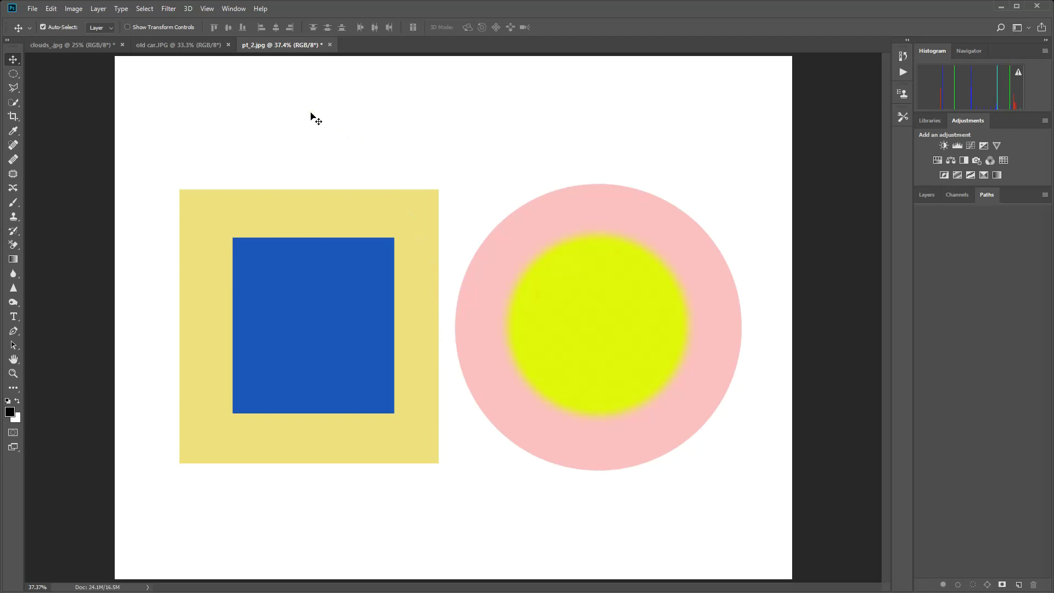
pyautogui.press('p')
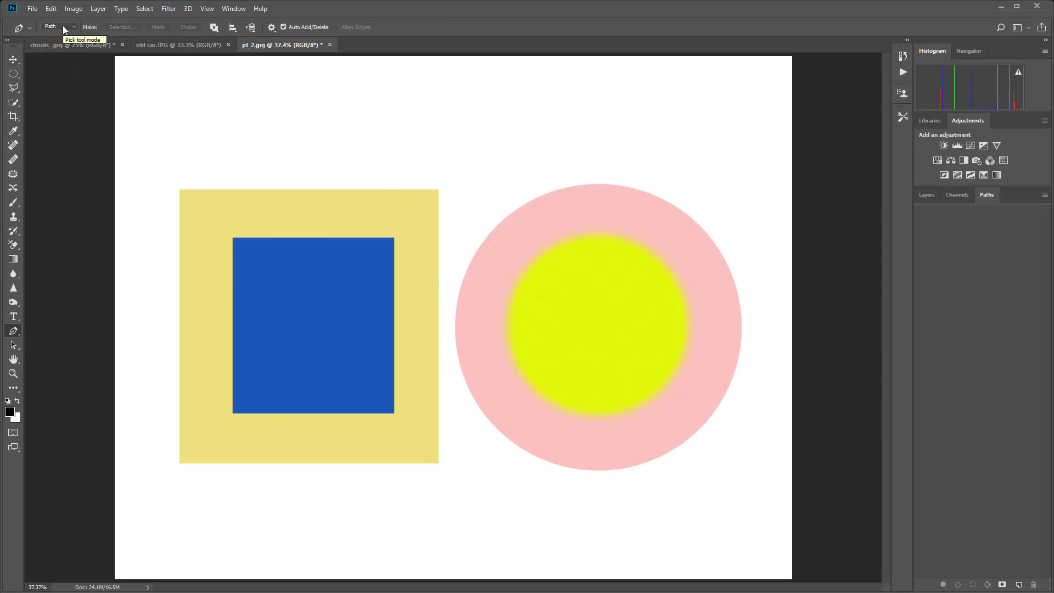
pyautogui.click(12, 346)
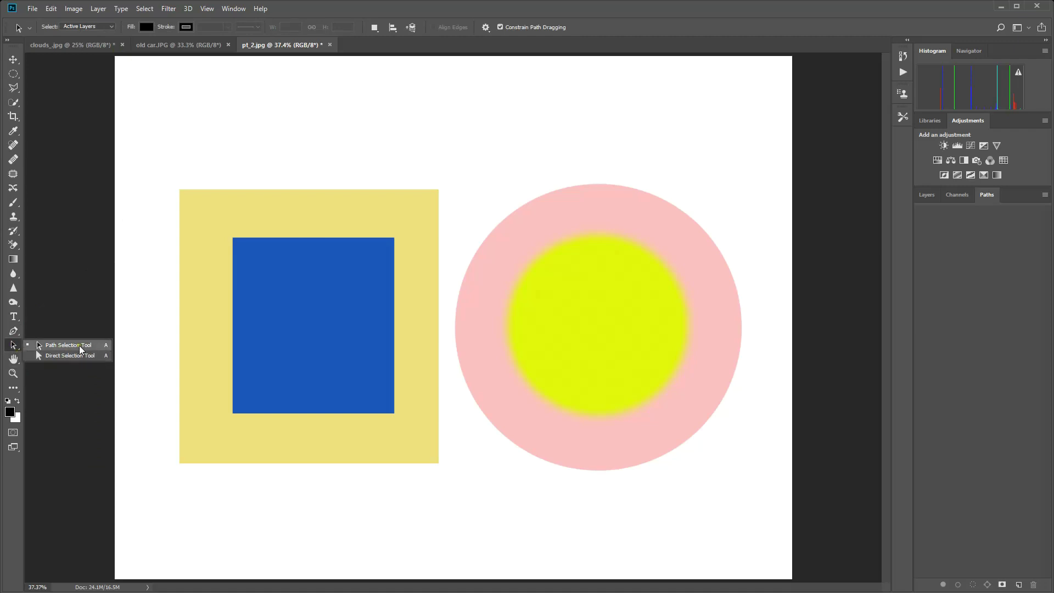
pyautogui.click(79, 344)
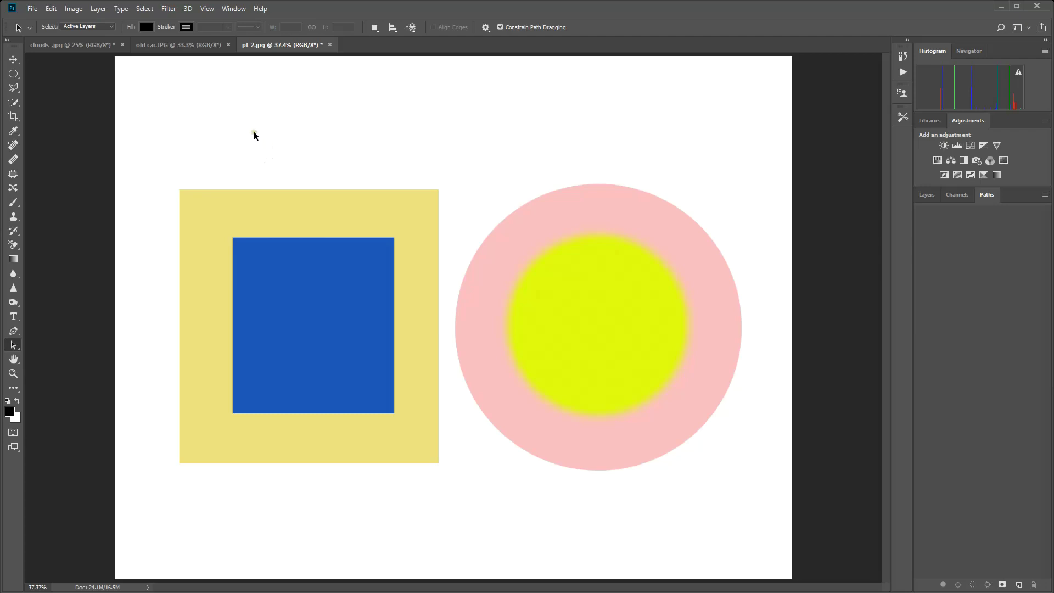
# Step: Select the blue square with the Quick Selection tool and deselect it
pyautogui.click(11, 105)
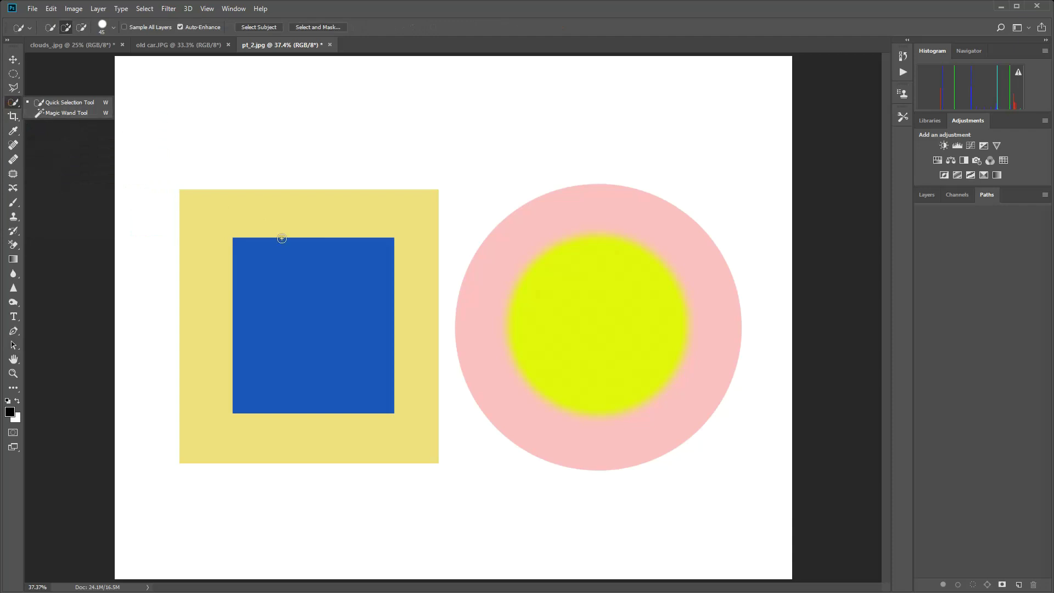
pyautogui.moveTo(245, 250); pyautogui.dragTo(318, 329)
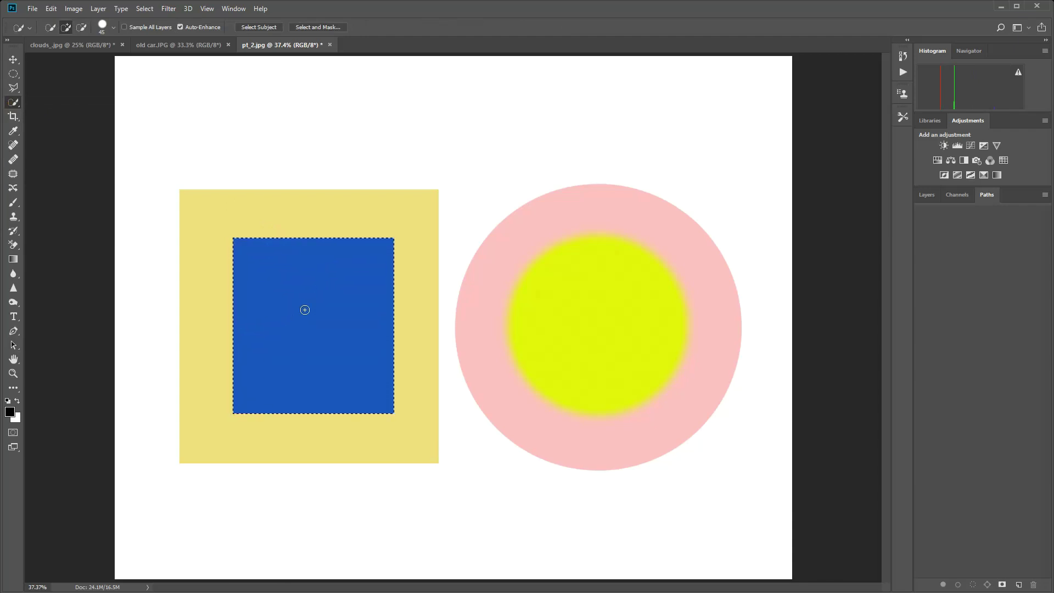
pyautogui.hotkey('ctrl', 'd')
# Step: Outline the large yellow square corner by corner with the Polygonal Lasso and clear the selection
pyautogui.click(15, 88)
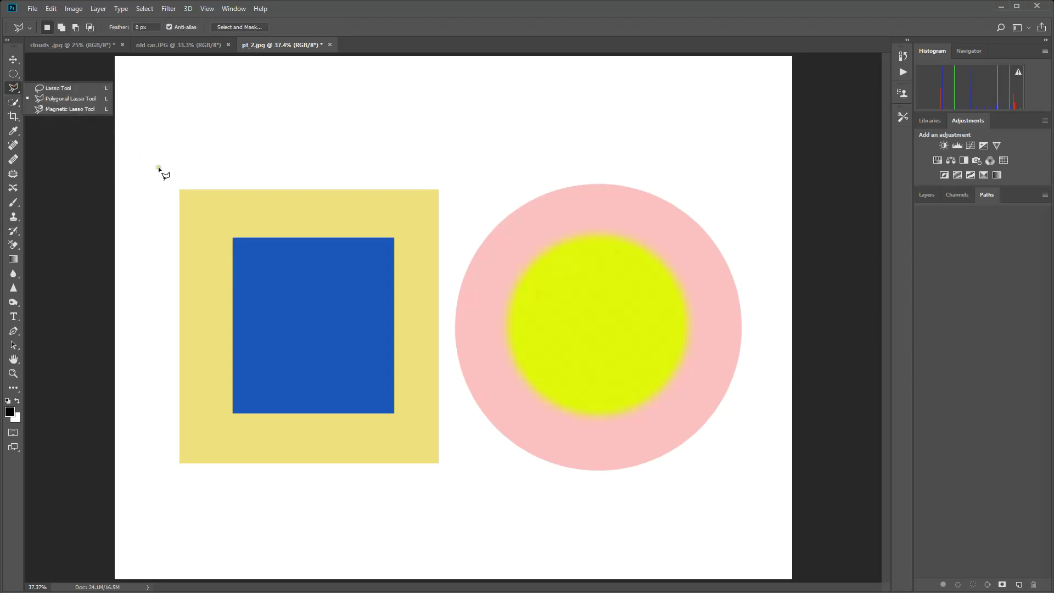
pyautogui.click(180, 190)
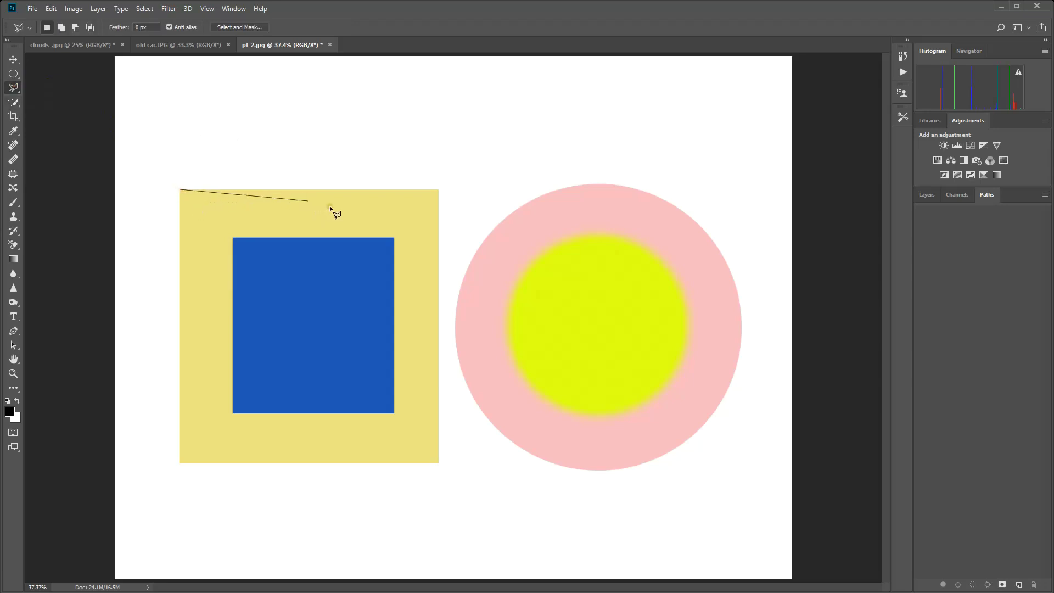
pyautogui.click(438, 190)
pyautogui.click(438, 463)
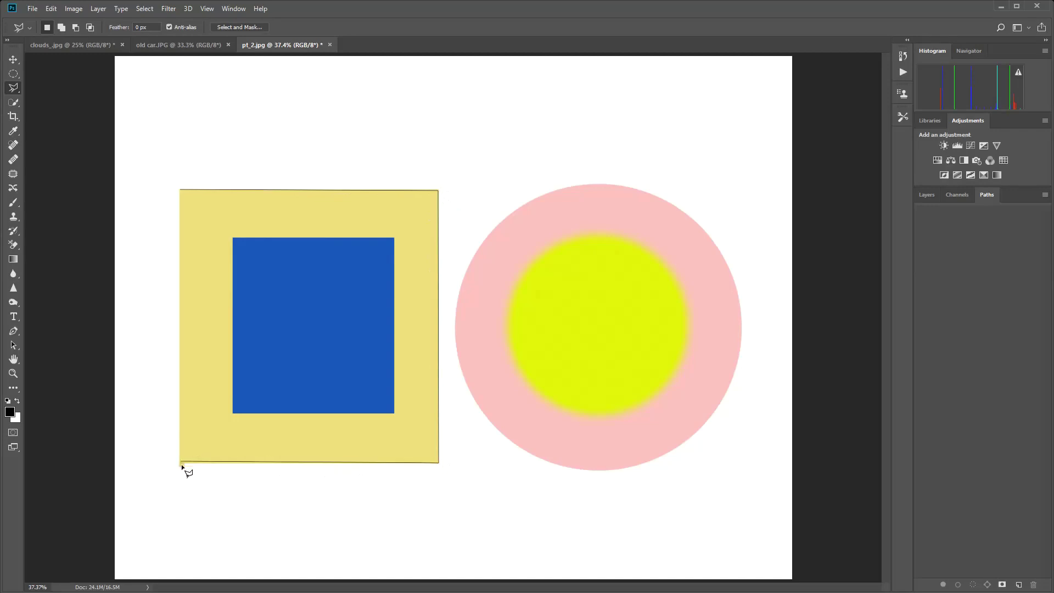
pyautogui.click(180, 462)
pyautogui.click(181, 190)
pyautogui.click(181, 190)
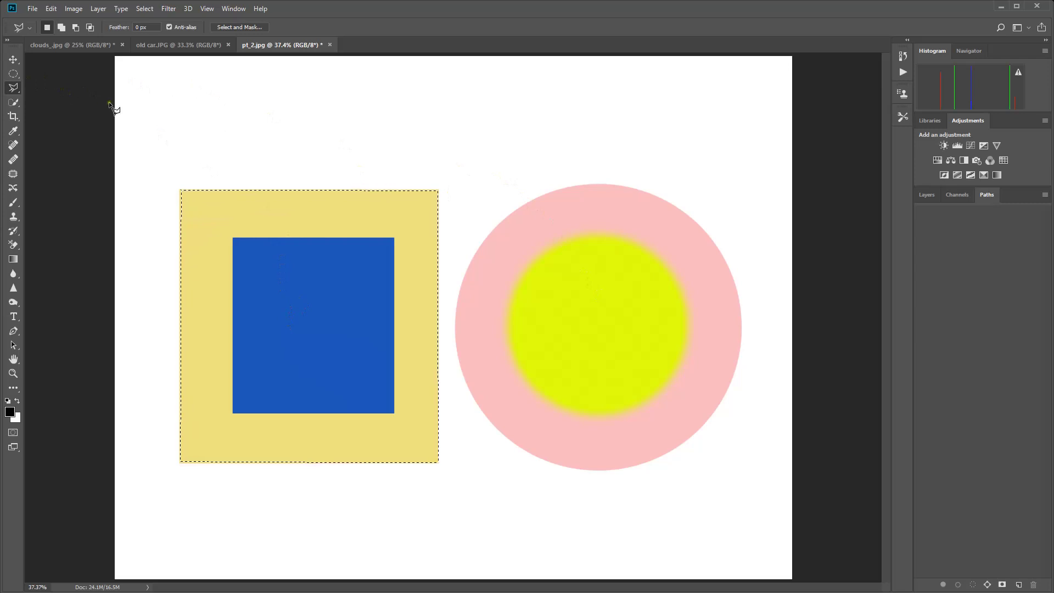
pyautogui.hotkey('ctrl', 'd')
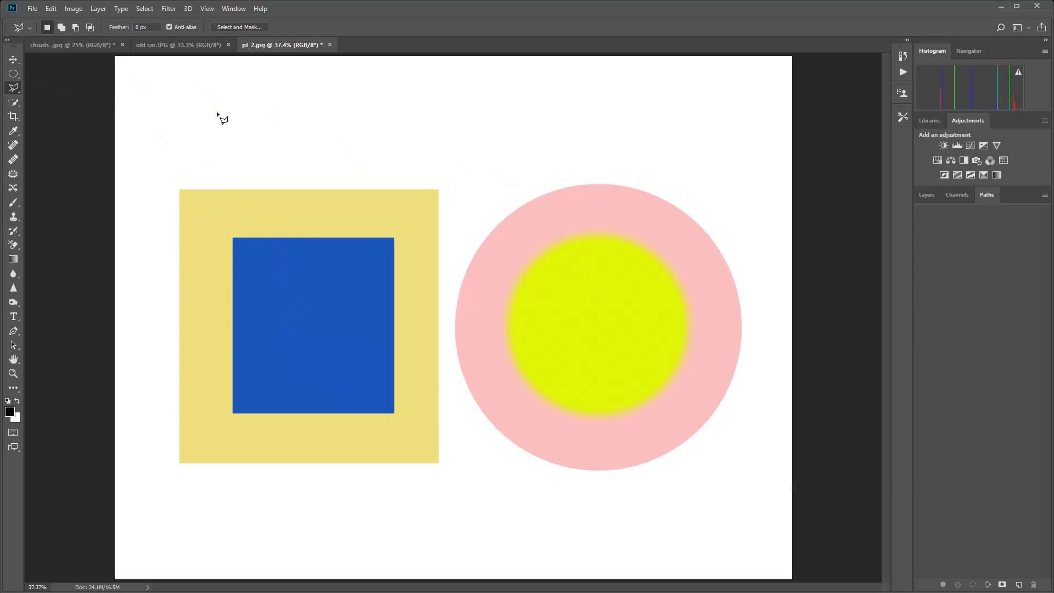
# Step: Draw an elliptical marquee selection over the large pink circle and deselect it
pyautogui.click(18, 76)
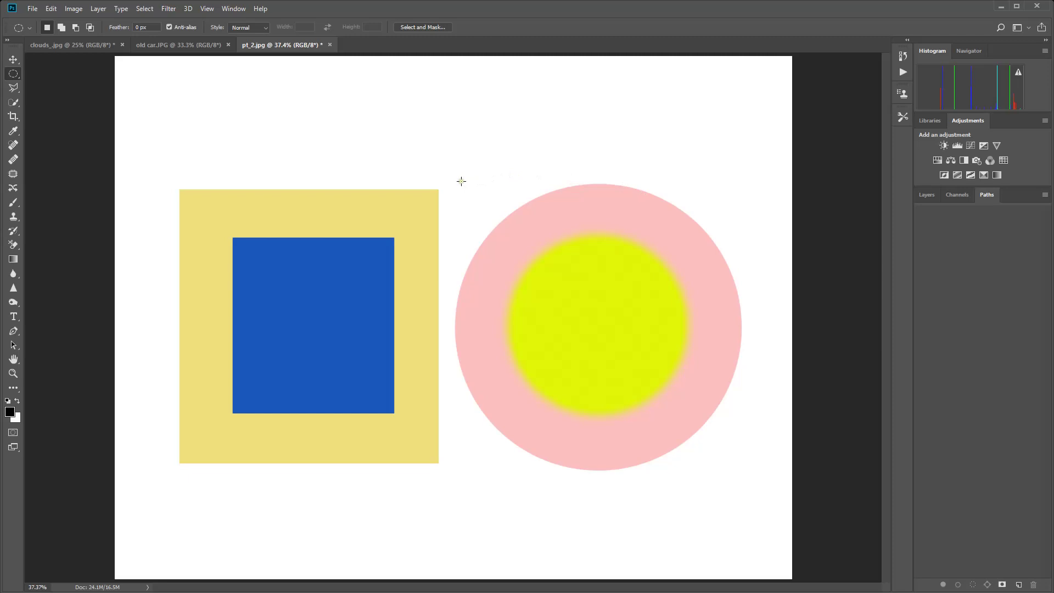
pyautogui.moveTo(461, 185); pyautogui.dragTo(736, 465)
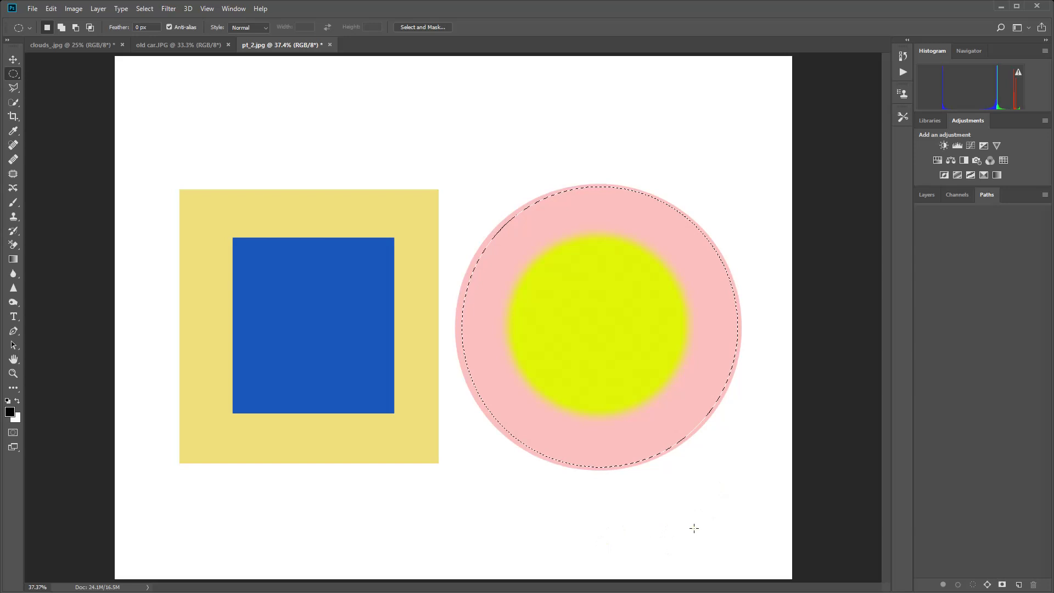
pyautogui.hotkey('ctrl', 'd')
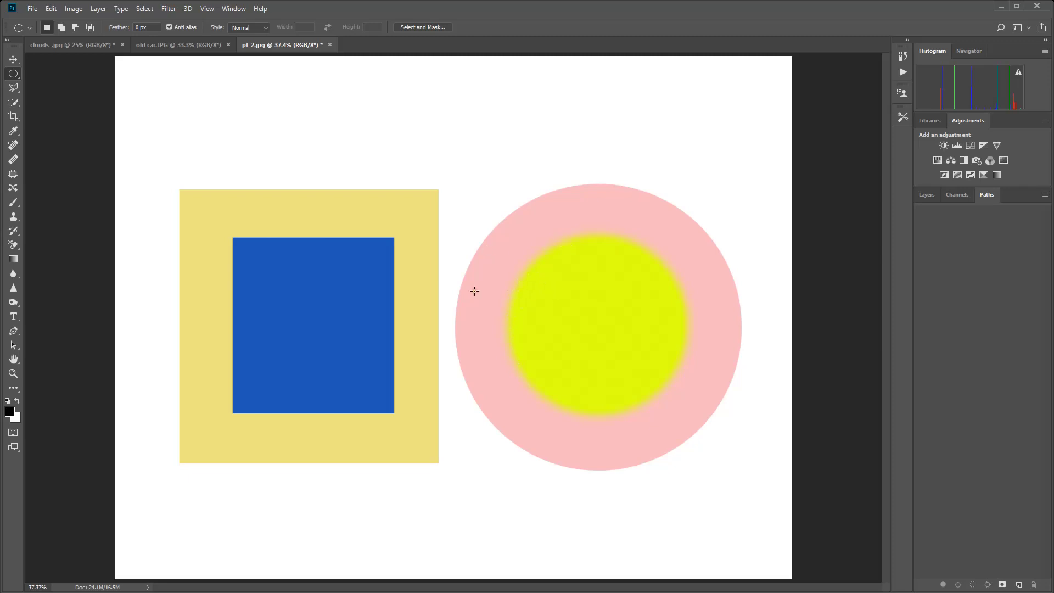
# Step: Select the whole pink circle, including its yellow centre, with the Quick Selection tool and clear the selection
pyautogui.click(13, 102)
pyautogui.click(651, 332)
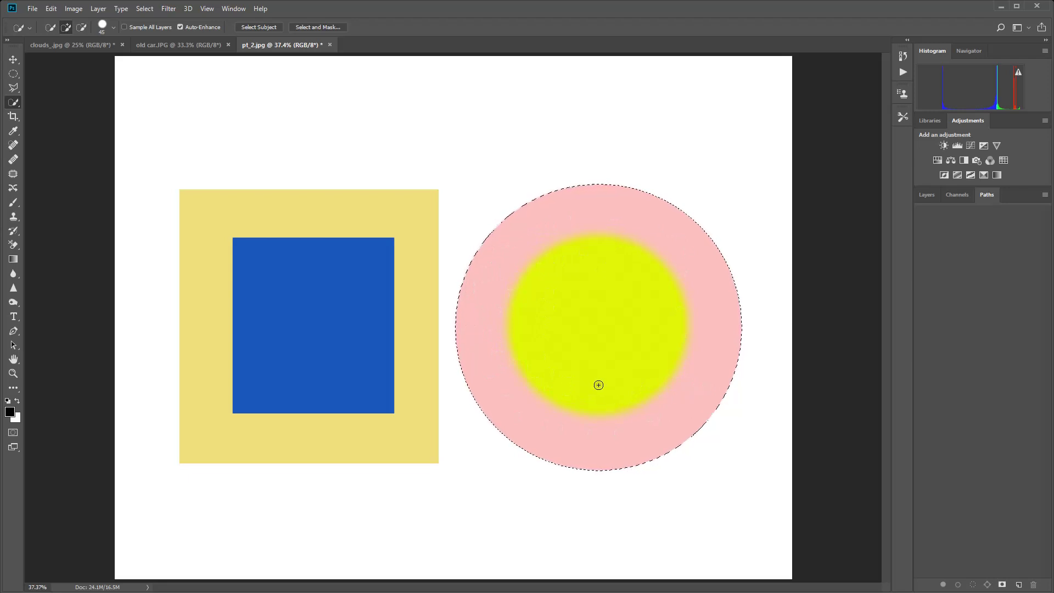
pyautogui.hotkey('ctrl', 'd')
# Step: Start a Pen path along the upper edge of the yellow circle, bowing the segment out with an added anchor point
pyautogui.press('p')
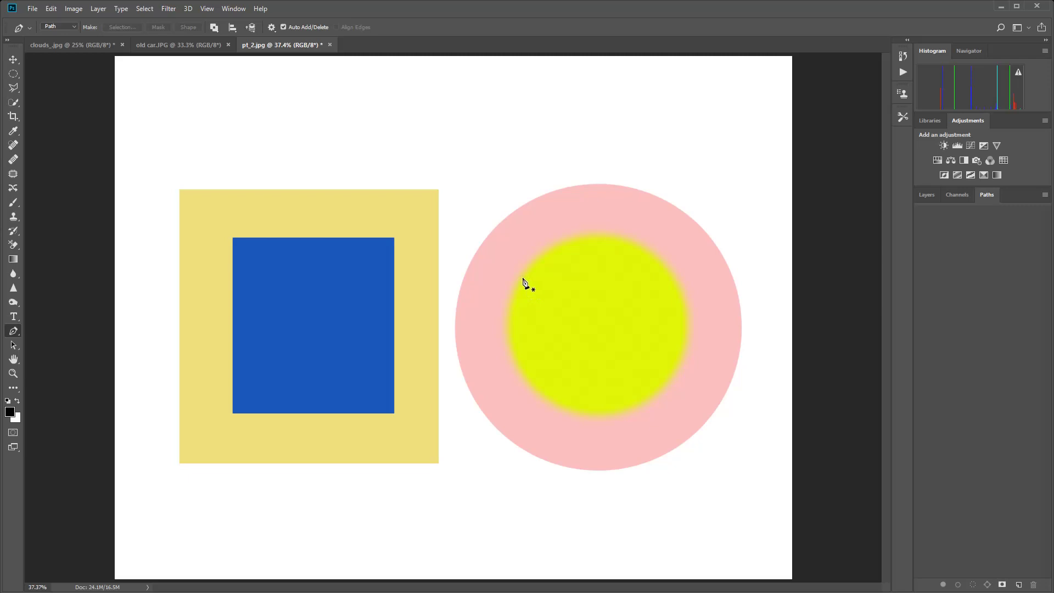
pyautogui.click(523, 278)
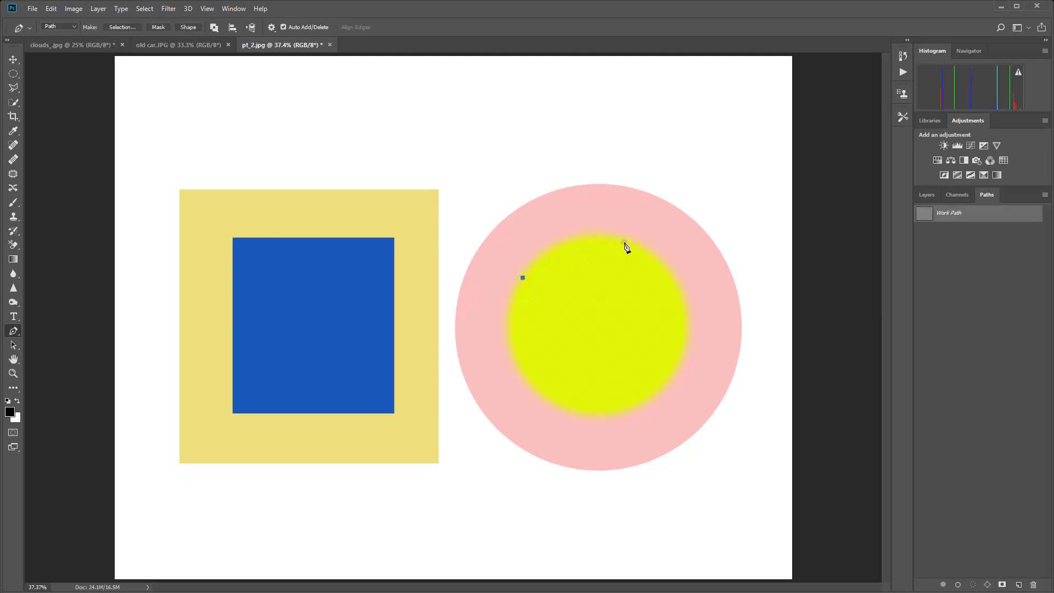
pyautogui.click(630, 241)
pyautogui.keyDown('alt'); pyautogui.click(522, 278); pyautogui.keyUp('alt')
pyautogui.click(567, 262)
pyautogui.hotkey('ctrl', 'z')
pyautogui.click(575, 260)
pyautogui.moveTo(575, 260); pyautogui.dragTo(566, 241)
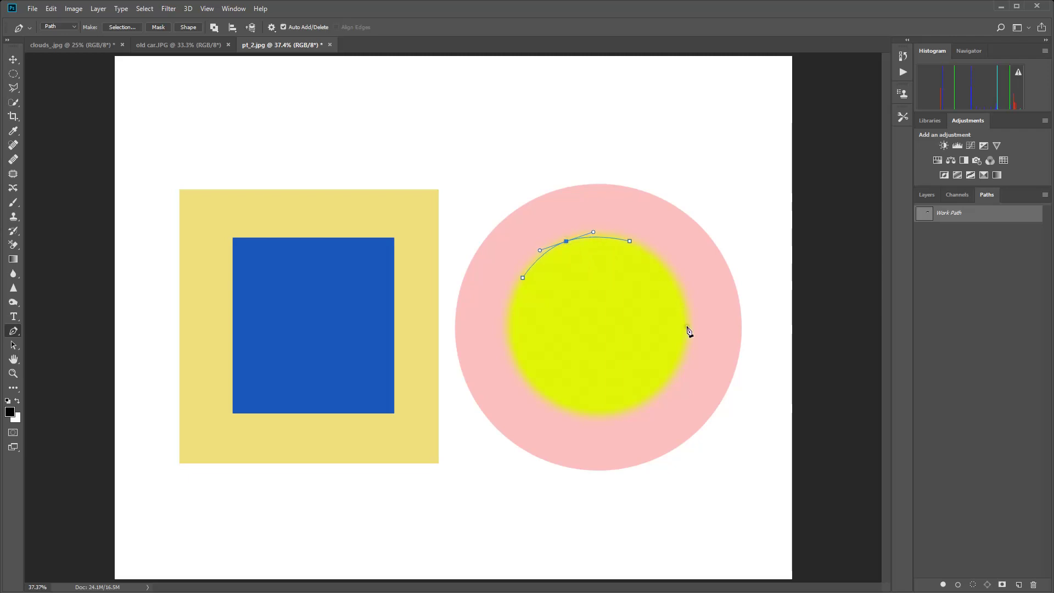
# Step: Extend the path down the yellow circle's right side to its bottom, pulling an added anchor point on each segment out to the edge
pyautogui.click(687, 329)
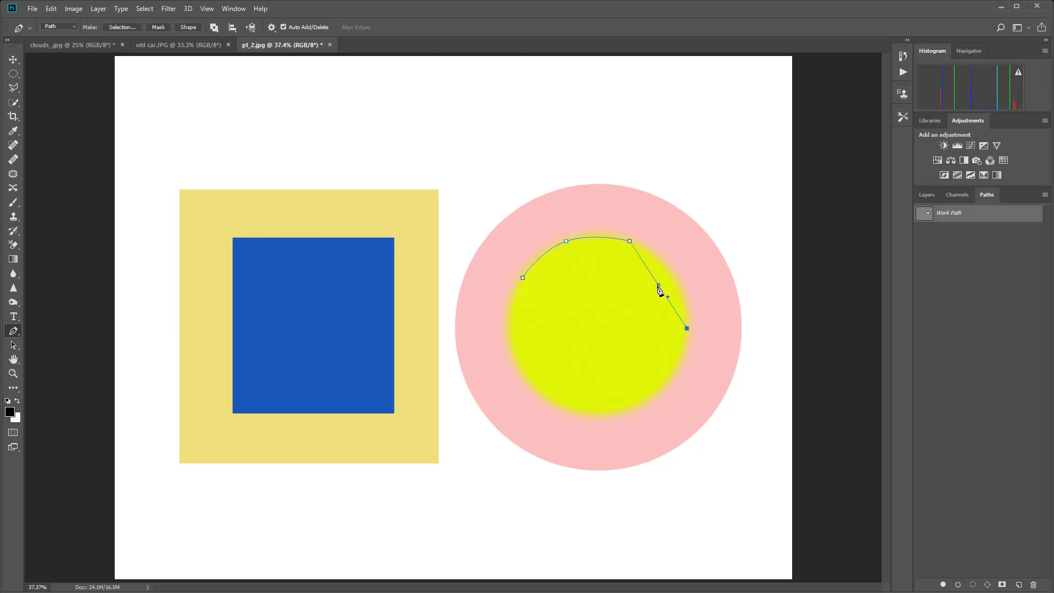
pyautogui.click(658, 285)
pyautogui.click(659, 286)
pyautogui.moveTo(659, 286); pyautogui.dragTo(674, 279)
pyautogui.click(601, 412)
pyautogui.click(644, 372)
pyautogui.moveTo(644, 373); pyautogui.dragTo(661, 387)
pyautogui.click(523, 279)
pyautogui.moveTo(560, 343); pyautogui.dragTo(518, 366)
pyautogui.moveTo(586, 419); pyautogui.dragTo(590, 419)
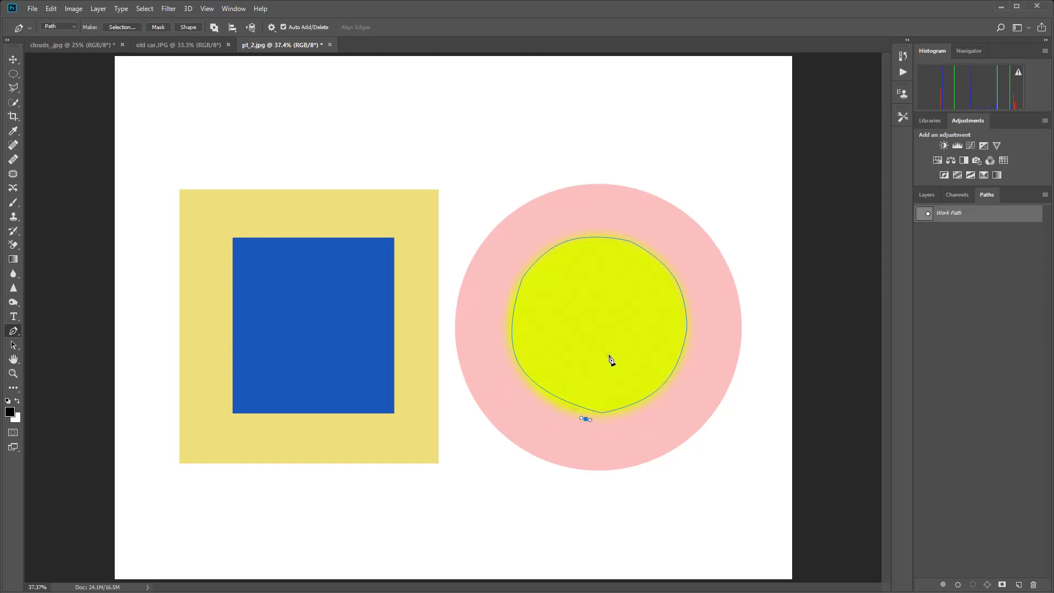
pyautogui.hotkey('ctrl', 'z')
pyautogui.hotkey('ctrl', 'z')
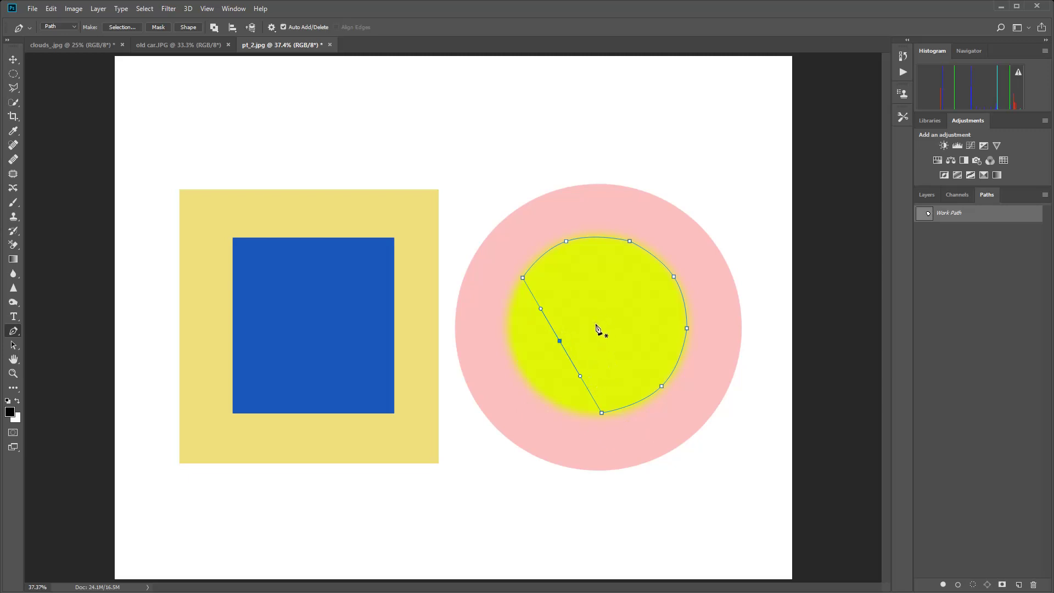
pyautogui.hotkey('ctrl', 'z')
# Step: Extend the path to the yellow circle's lower-left edge and bow the new segment outward with an added anchor point
pyautogui.click(527, 379)
pyautogui.click(563, 395)
pyautogui.click(563, 395)
pyautogui.moveTo(562, 395); pyautogui.dragTo(557, 404)
# Step: Close the path with a curve along the yellow circle's left edge and load it as a selection
pyautogui.click(522, 278)
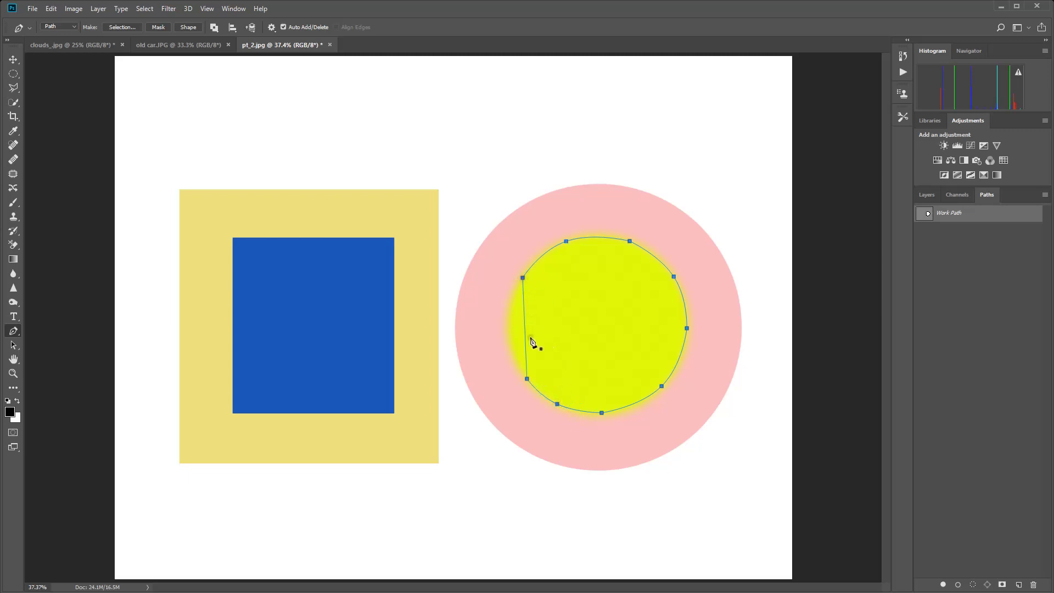
pyautogui.click(524, 330)
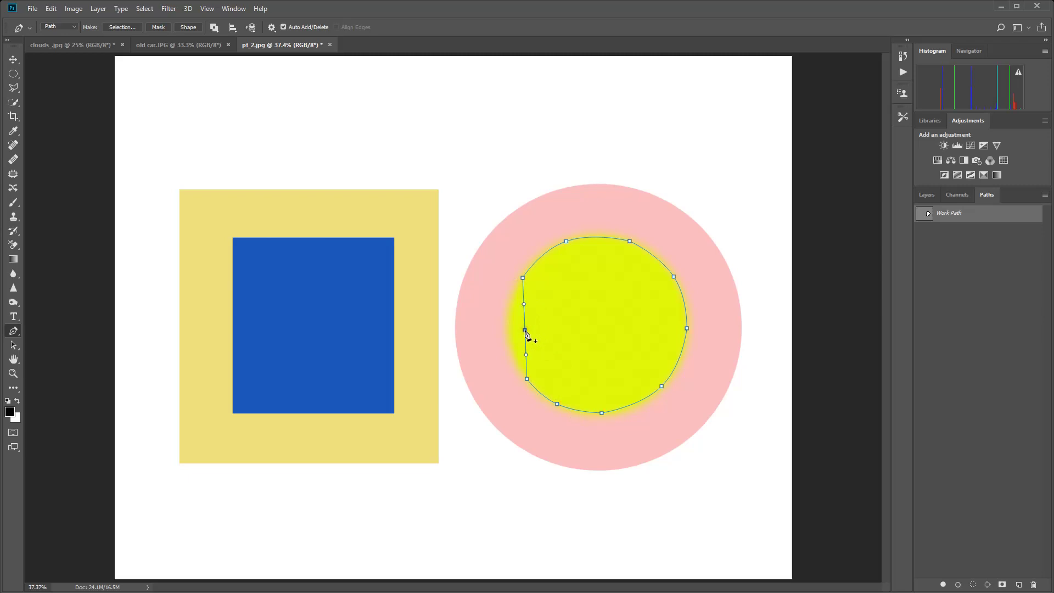
pyautogui.moveTo(524, 331); pyautogui.dragTo(507, 335)
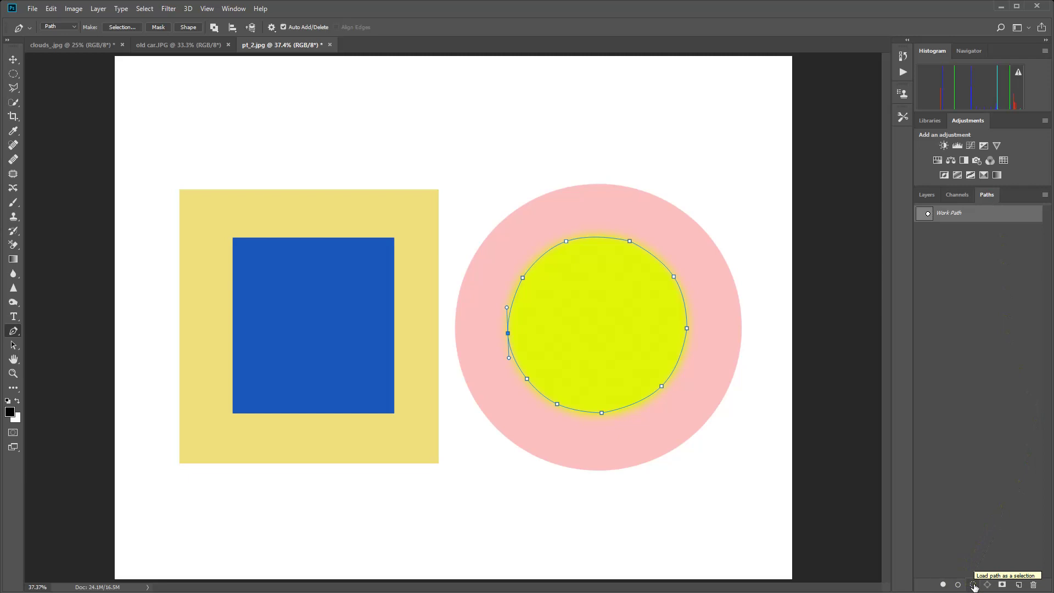
pyautogui.click(973, 585)
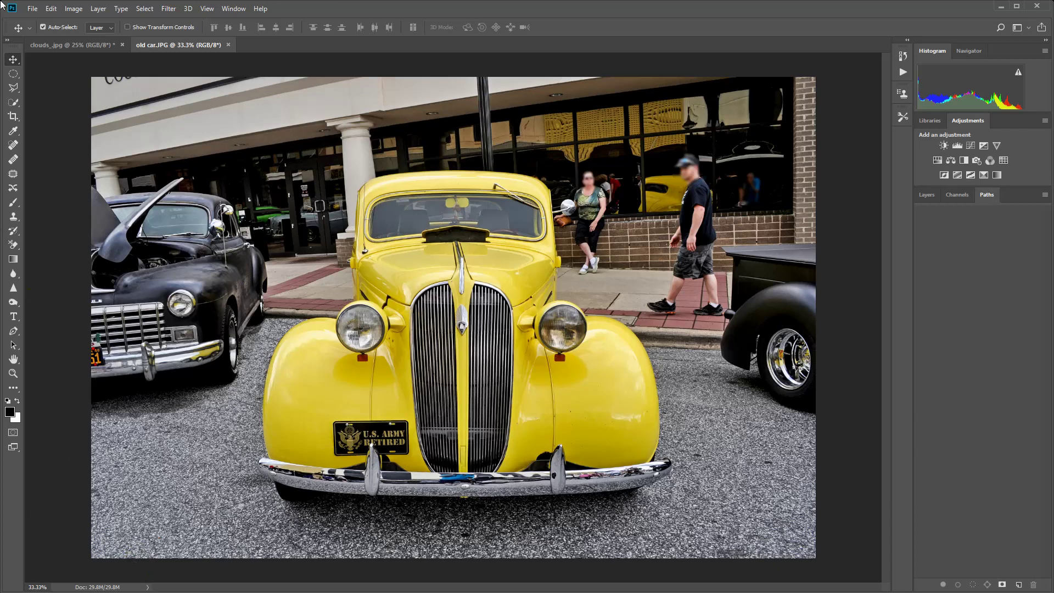
# Step: In old car.JPG, start a Pen path at the photo's lower-left edge and trace up the outer side of the yellow car's left fender
pyautogui.press('p')
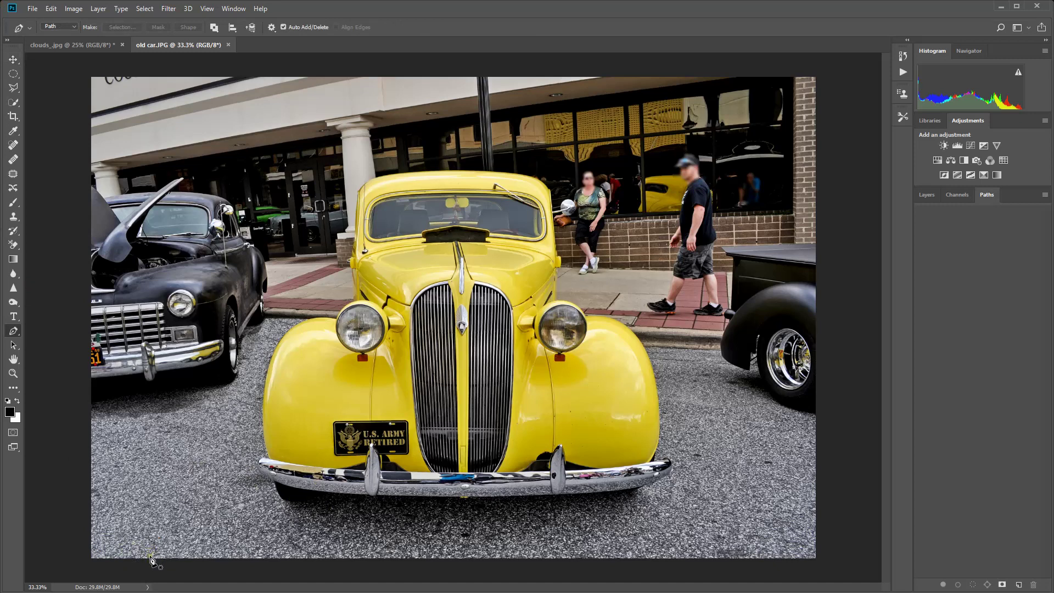
pyautogui.click(114, 557)
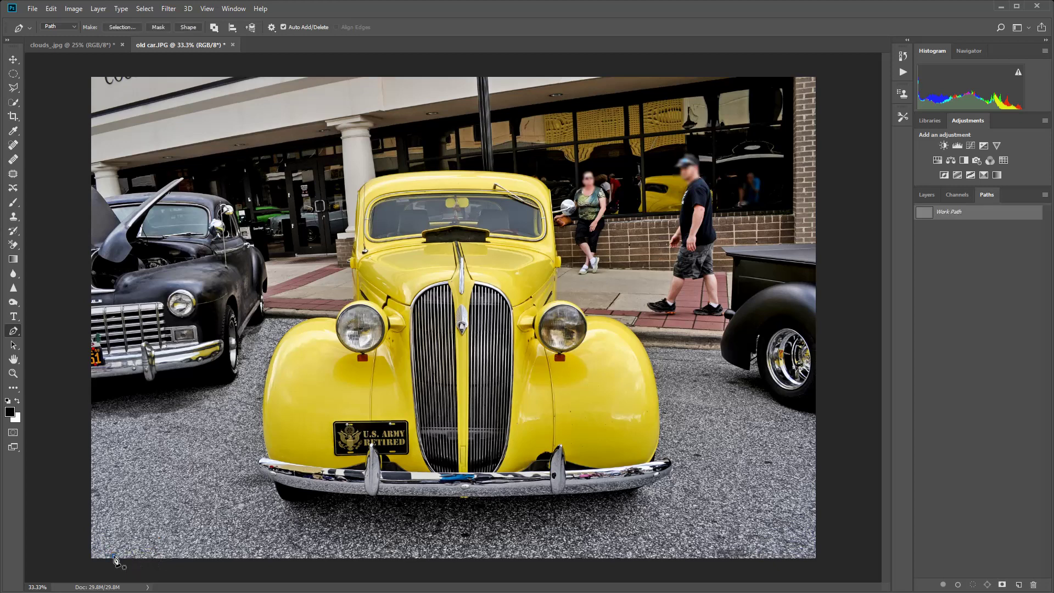
pyautogui.click(262, 426)
pyautogui.click(271, 359)
pyautogui.hotkey('ctrl', '+')
pyautogui.hotkey('ctrl', '+')
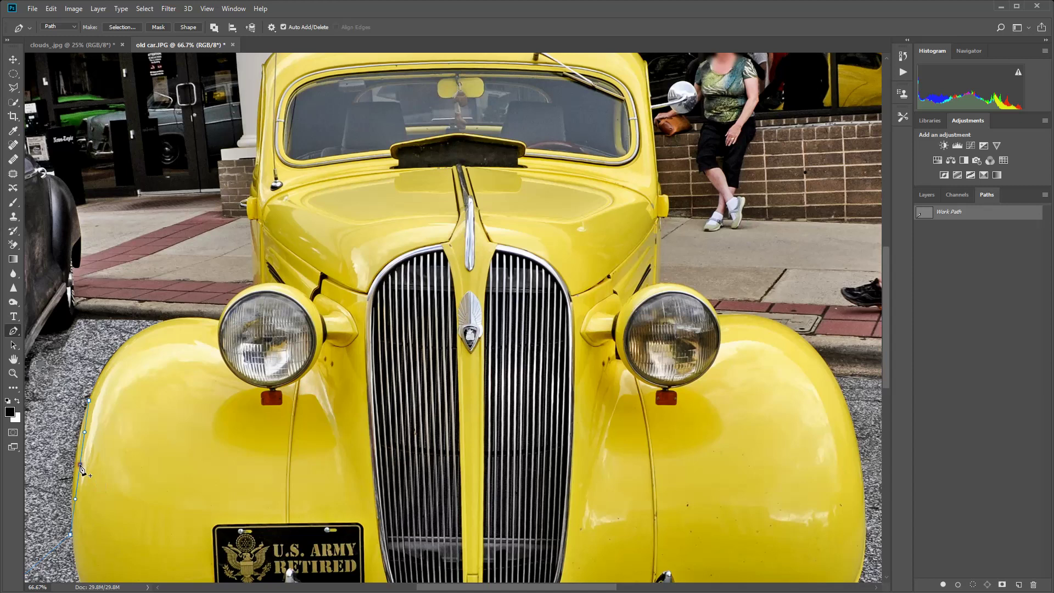
pyautogui.moveTo(79, 467); pyautogui.dragTo(75, 463)
# Step: Continue the path over the top of the left fender and around the left headlight, bending the segments to the curves
pyautogui.click(125, 341)
pyautogui.moveTo(110, 373); pyautogui.dragTo(103, 368)
pyautogui.click(195, 317)
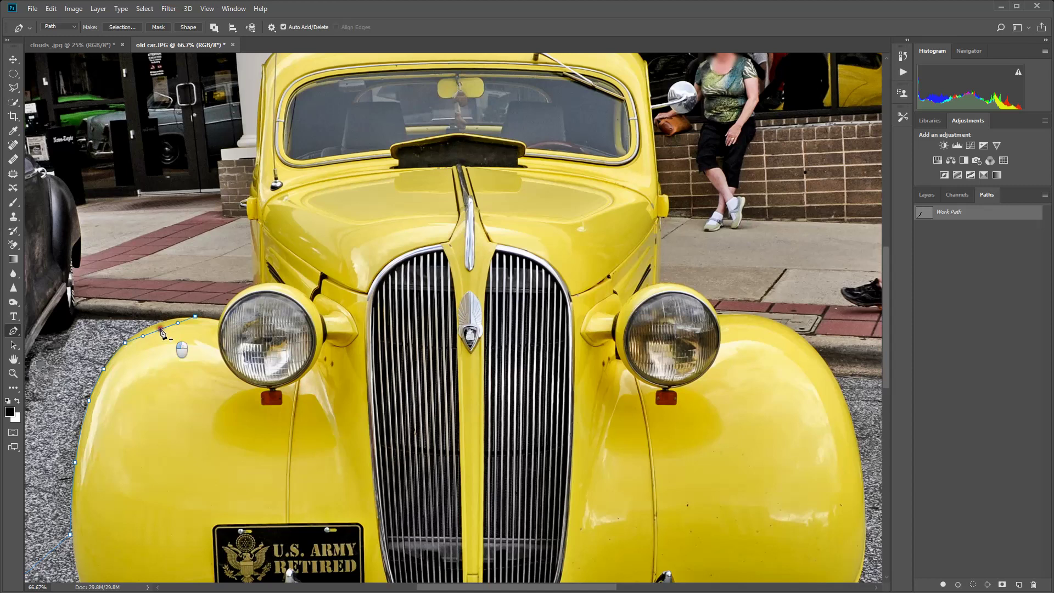
pyautogui.moveTo(160, 330); pyautogui.dragTo(156, 324)
pyautogui.click(253, 285)
pyautogui.click(235, 302)
pyautogui.moveTo(237, 306); pyautogui.dragTo(233, 302)
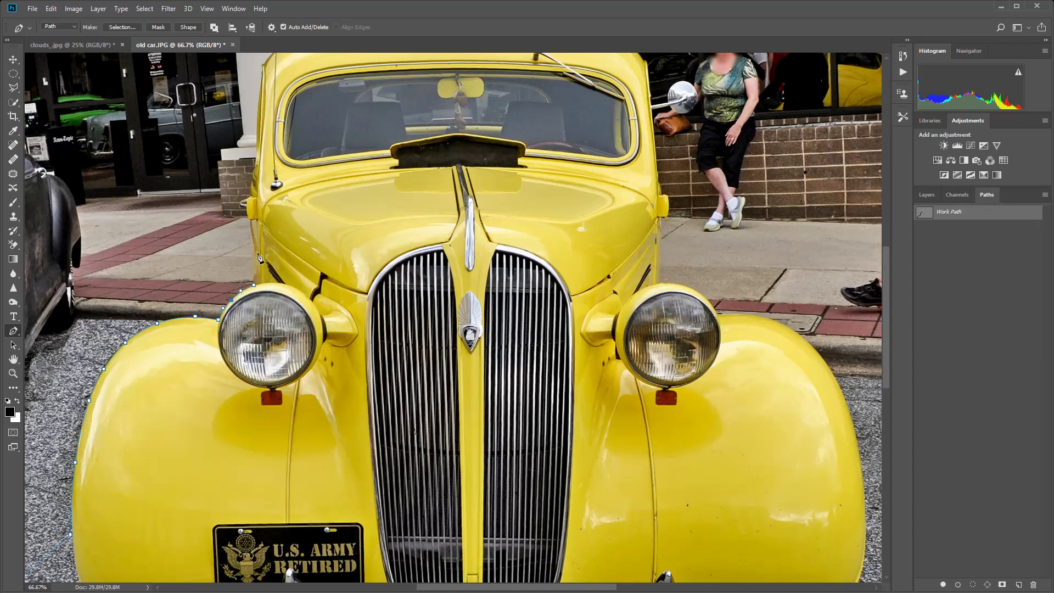
# Step: Trace the path up the left side of the car body, going around the protruding door hinge
pyautogui.click(255, 250)
pyautogui.click(251, 224)
pyautogui.click(244, 201)
pyautogui.click(250, 194)
pyautogui.click(253, 171)
pyautogui.click(255, 160)
# Step: Trace the path around the left corner of the roof and across the top of the car
pyautogui.moveTo(884, 281); pyautogui.dragTo(870, 247)
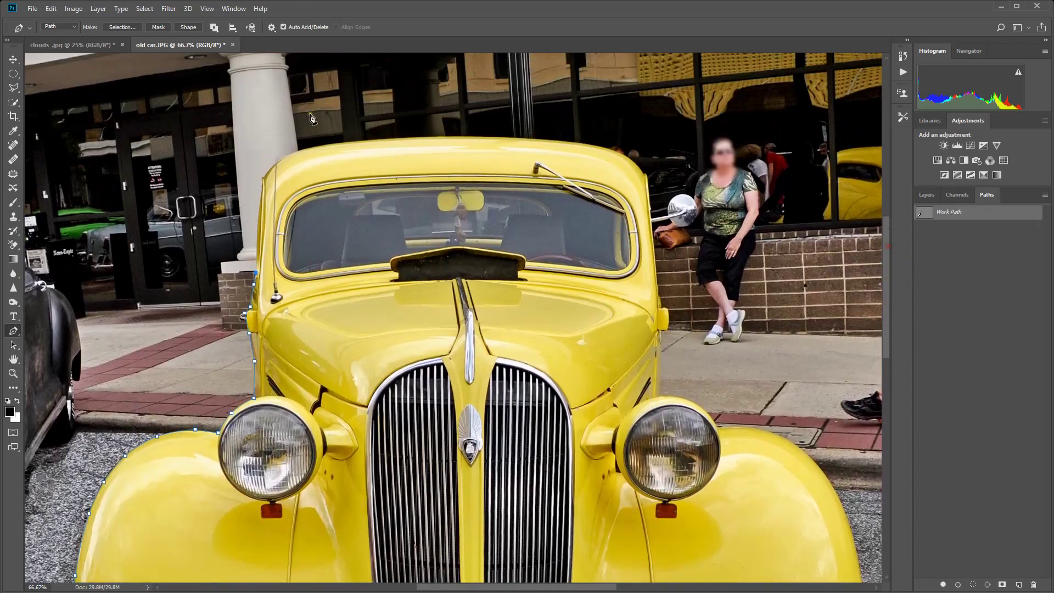
pyautogui.click(263, 180)
pyautogui.click(300, 149)
pyautogui.click(281, 162)
pyautogui.moveTo(281, 162); pyautogui.dragTo(278, 159)
pyautogui.click(399, 138)
pyautogui.click(336, 143)
pyautogui.click(483, 136)
pyautogui.click(561, 140)
# Step: Place closely spaced anchor points around the right corner of the car's roof
pyautogui.click(589, 144)
pyautogui.click(608, 148)
pyautogui.click(621, 154)
pyautogui.click(627, 158)
pyautogui.click(633, 163)
pyautogui.click(639, 168)
pyautogui.click(642, 172)
pyautogui.click(645, 175)
# Step: Trace the path down the right side of the car body, around the door hinge, to the right headlight
pyautogui.click(658, 284)
pyautogui.click(658, 294)
pyautogui.click(663, 306)
pyautogui.click(666, 307)
pyautogui.click(666, 328)
pyautogui.click(658, 329)
pyautogui.click(659, 393)
# Step: Continue the path around the right headlight and over the top of the right fender, bending segments to the curves
pyautogui.click(672, 401)
pyautogui.click(717, 424)
pyautogui.moveTo(686, 409); pyautogui.dragTo(693, 402)
pyautogui.click(746, 427)
pyautogui.click(763, 430)
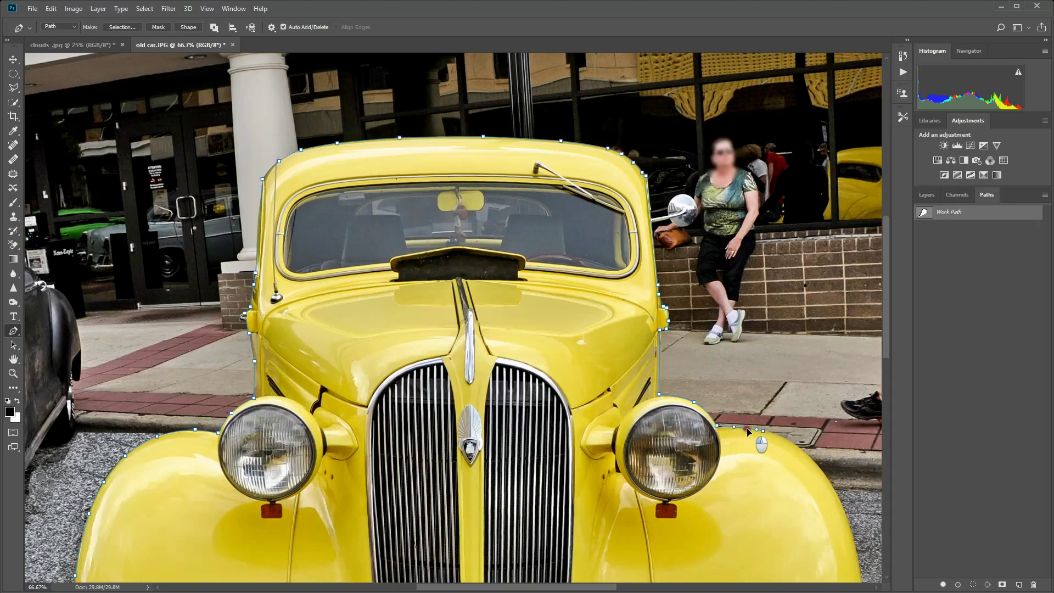
pyautogui.click(823, 473)
pyautogui.moveTo(793, 452); pyautogui.dragTo(798, 446)
pyautogui.moveTo(888, 317); pyautogui.dragTo(888, 373)
pyautogui.hotkey('ctrl', '-')
pyautogui.click(761, 399)
pyautogui.click(743, 325)
pyautogui.hotkey('ctrl', 'alt', 'z')
pyautogui.hotkey('ctrl', 'alt', 'z')
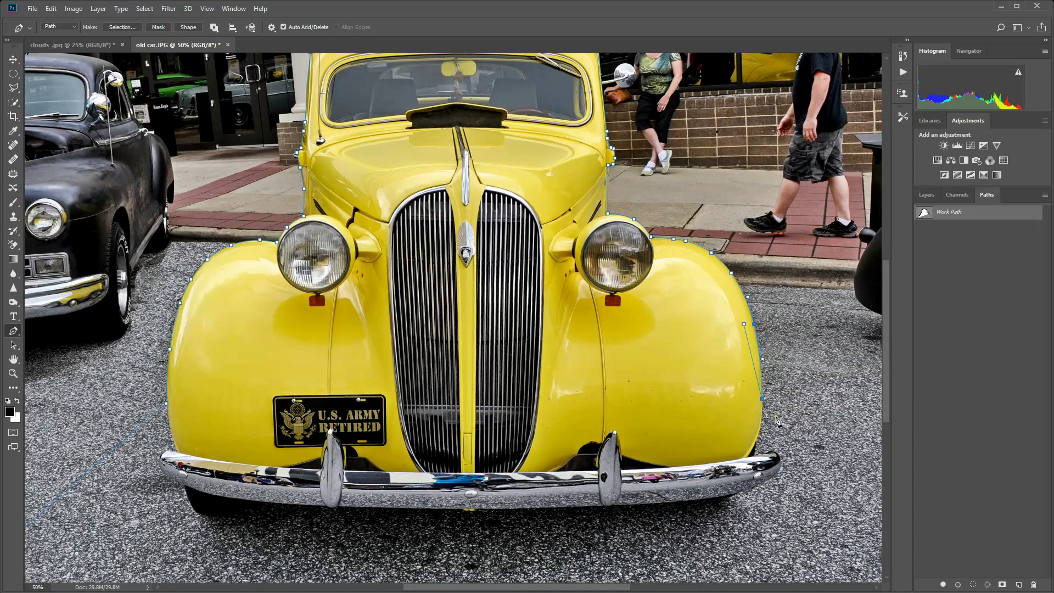
# Step: Trace the path down the outer edge of the right fender with closely spaced anchor points
pyautogui.click(740, 286)
pyautogui.click(746, 301)
pyautogui.click(752, 316)
pyautogui.click(755, 329)
pyautogui.click(760, 381)
# Step: Close the path through the photo's lower-right corner back to its starting point and load it as a selection
pyautogui.hotkey('ctrl', '0')
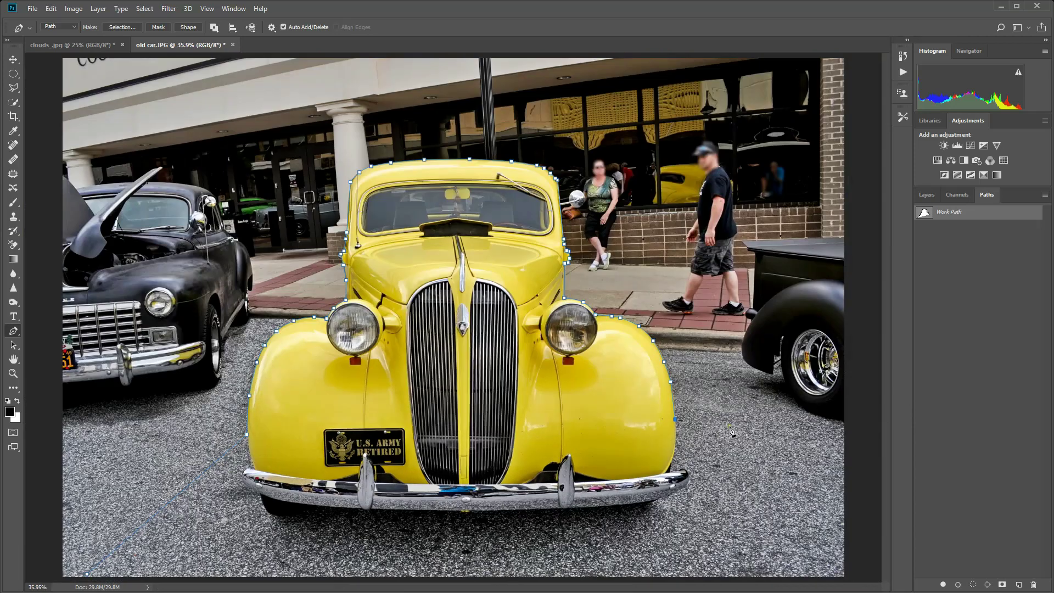
pyautogui.click(678, 437)
pyautogui.click(841, 573)
pyautogui.click(88, 573)
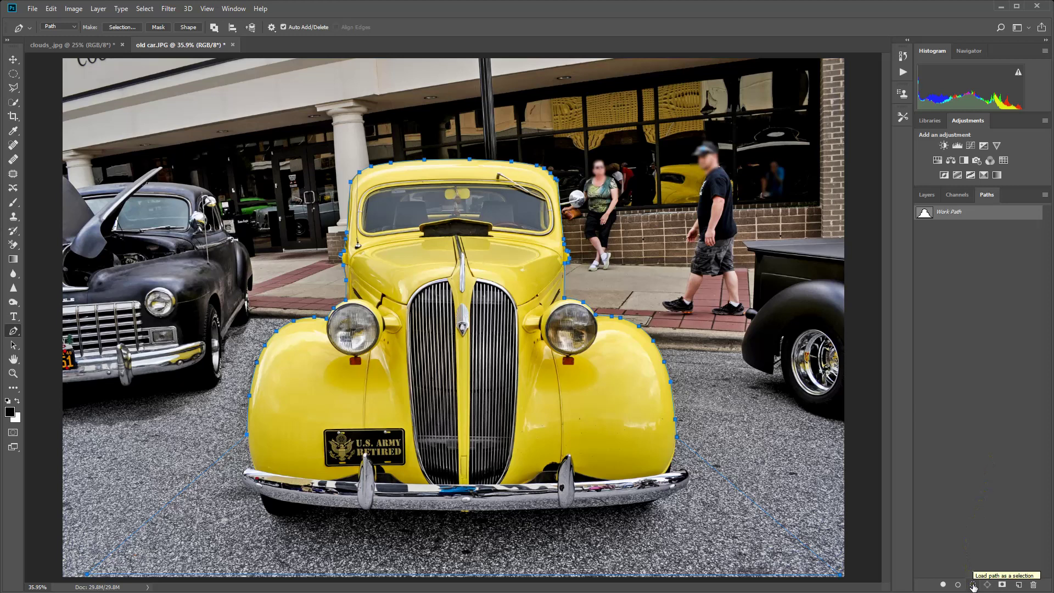
pyautogui.click(973, 585)
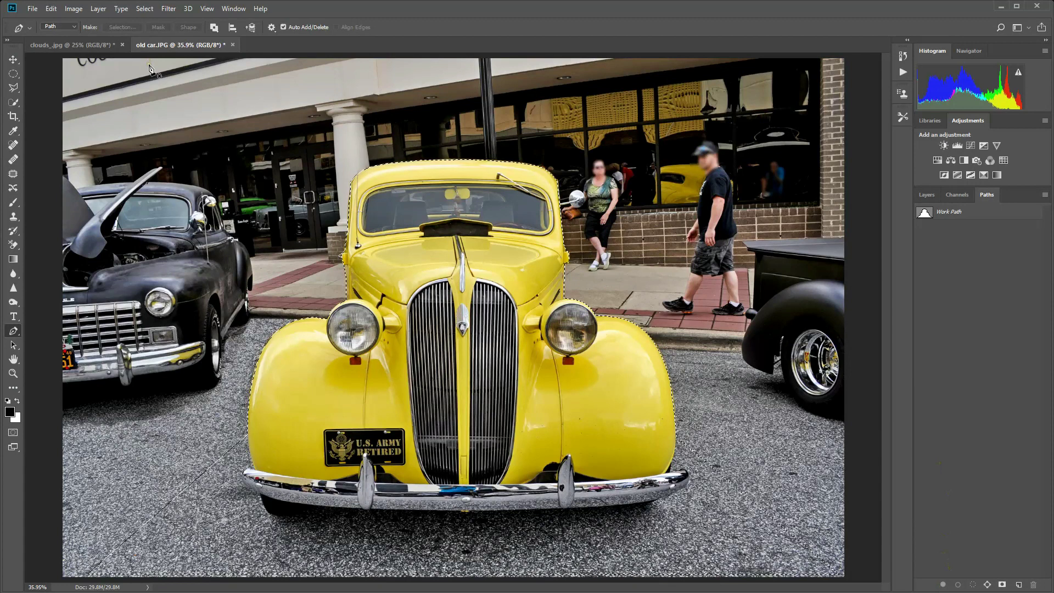
# Step: Move the selected car cutout into the clouds image and place it near the middle, standing on the lower edge
pyautogui.click(12, 59)
pyautogui.moveTo(132, 47); pyautogui.dragTo(39, 457)
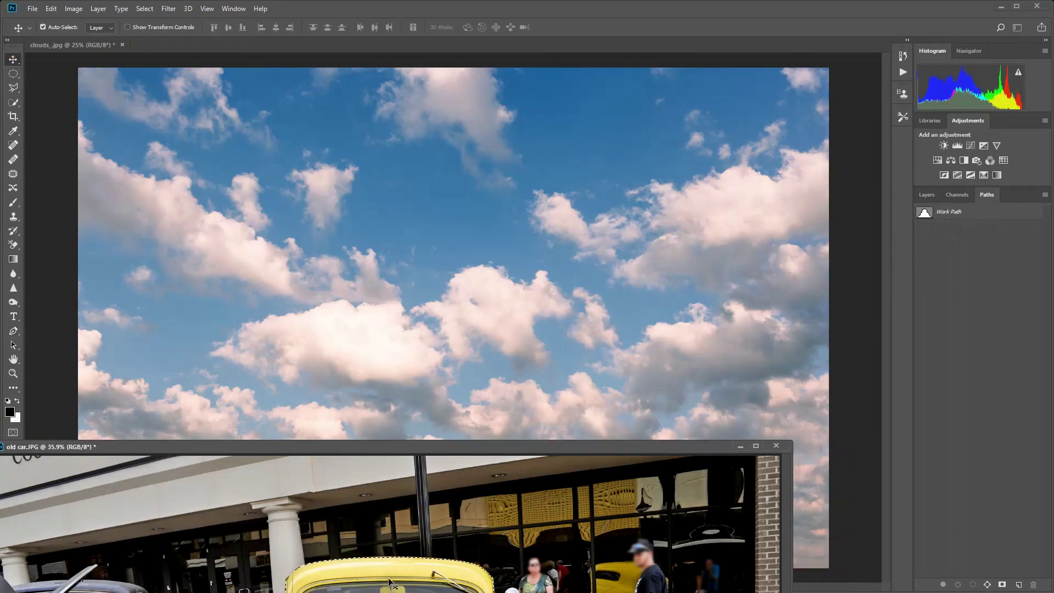
pyautogui.moveTo(389, 582); pyautogui.dragTo(471, 294)
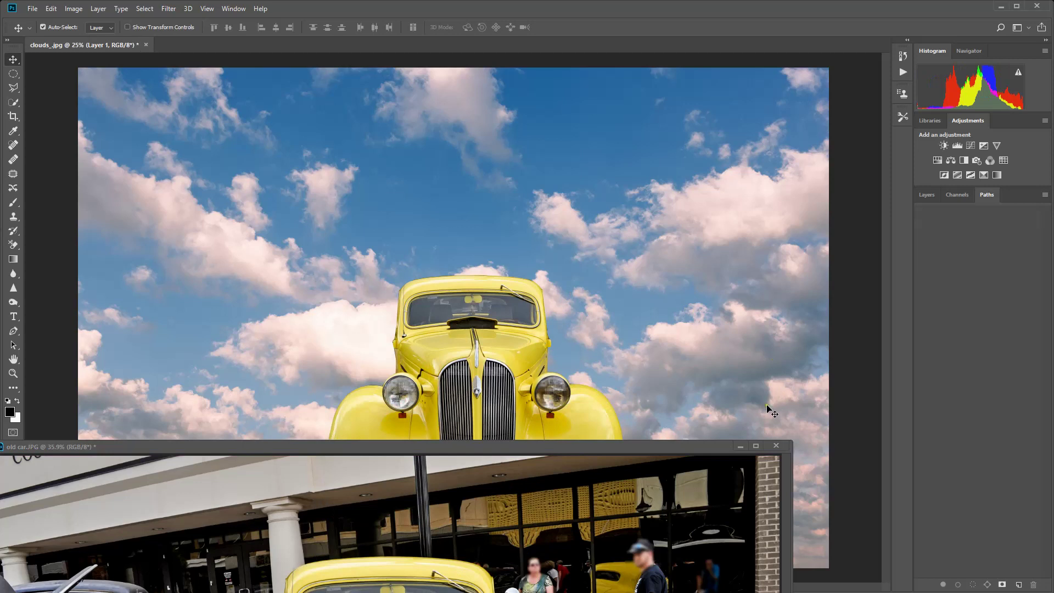
pyautogui.click(739, 446)
pyautogui.moveTo(475, 422); pyautogui.dragTo(442, 431)
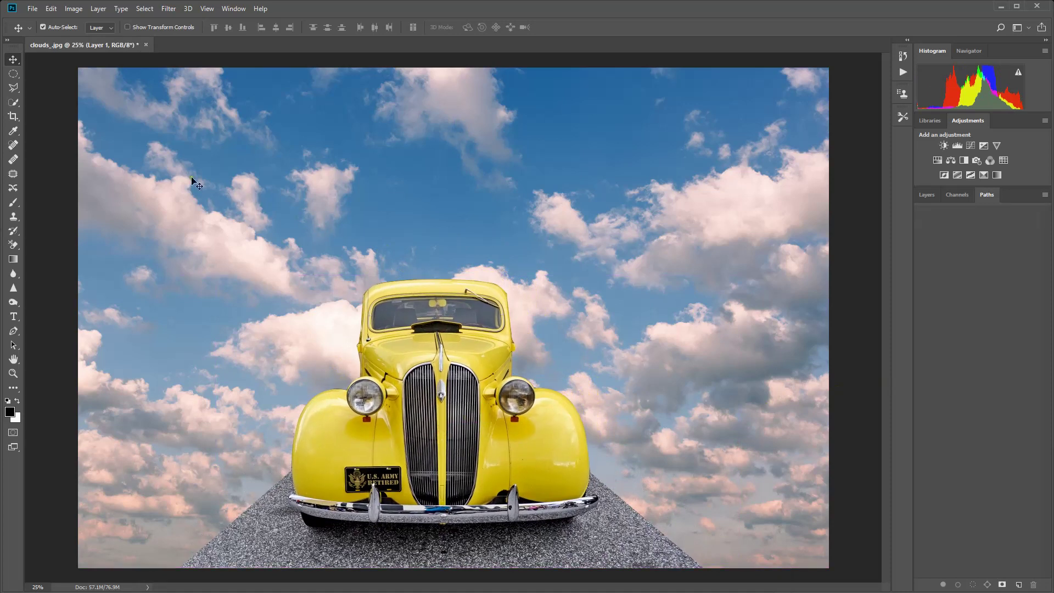
# Step: Crop the composite closer around the car, trimming excess sky above and on both sides while keeping the pavement at its base
pyautogui.click(13, 116)
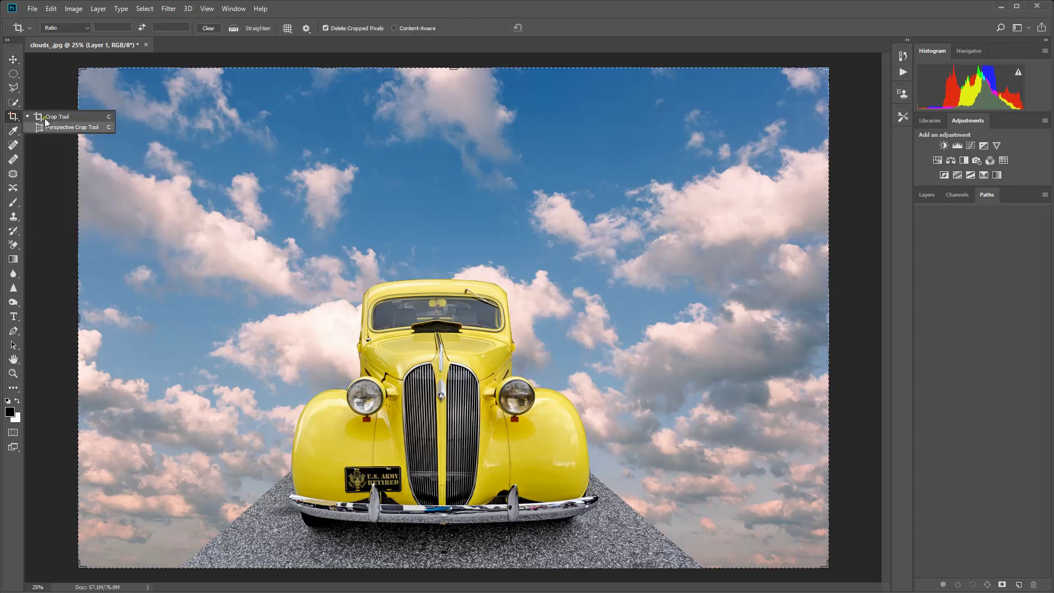
pyautogui.click(114, 131)
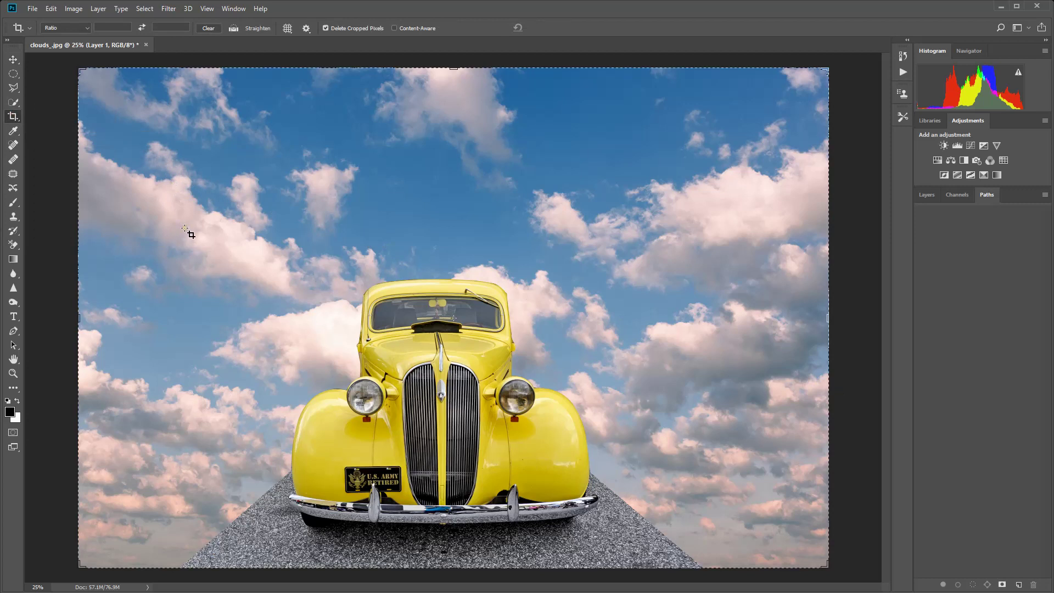
pyautogui.moveTo(180, 191); pyautogui.dragTo(720, 580)
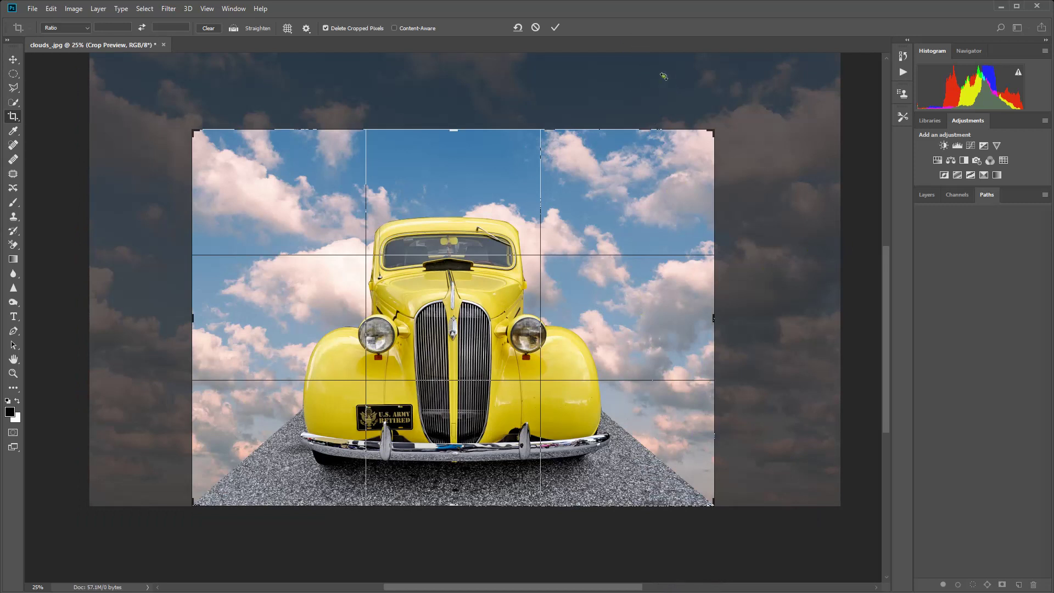
pyautogui.click(553, 28)
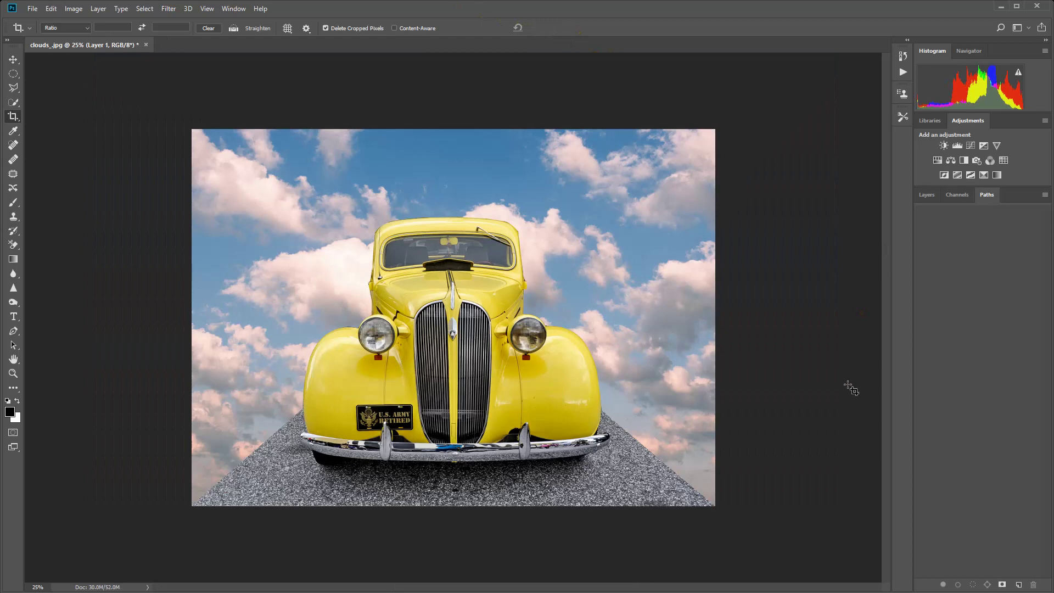
# Step: Start a Pen path on the rear window seen through the windshield, curving along its upper-left edge to the rear-view mirror
pyautogui.press('ctrl')
pyautogui.hotkey('ctrl', '+')
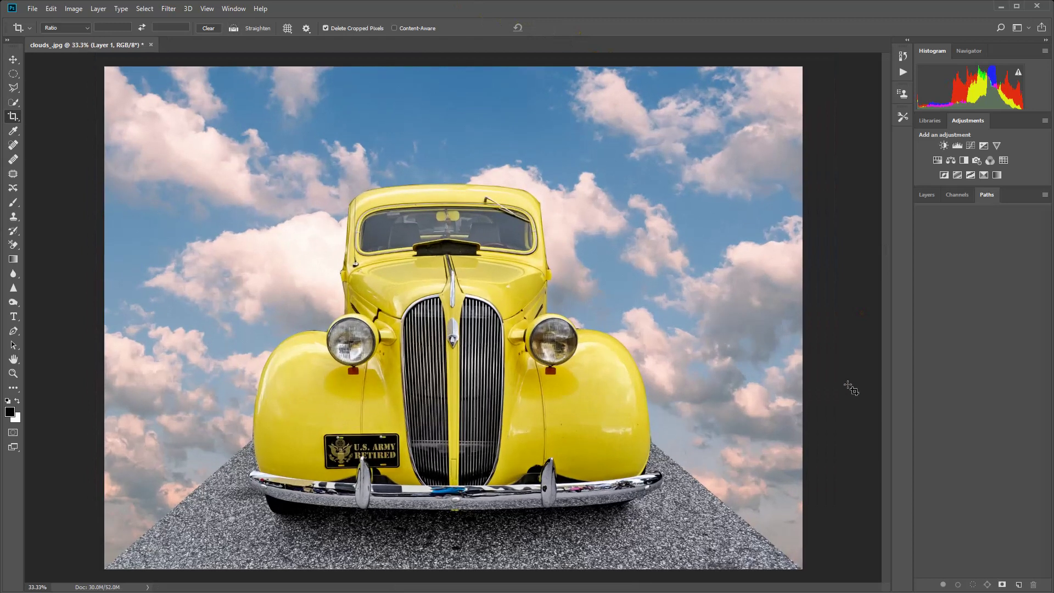
pyautogui.hotkey('ctrl', '+')
pyautogui.hotkey('ctrl', '+')
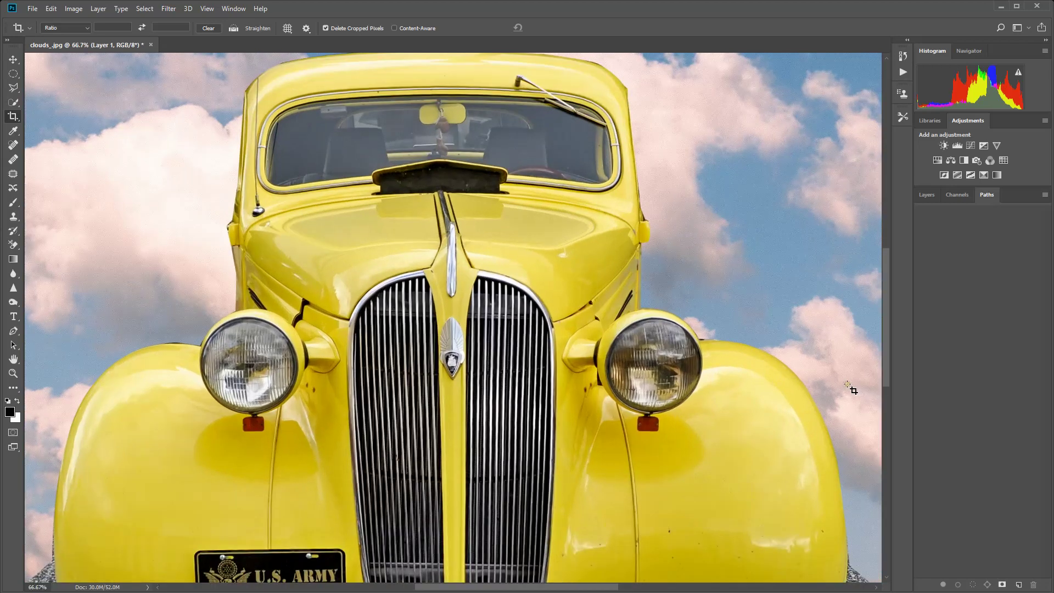
pyautogui.moveTo(884, 357); pyautogui.dragTo(887, 327)
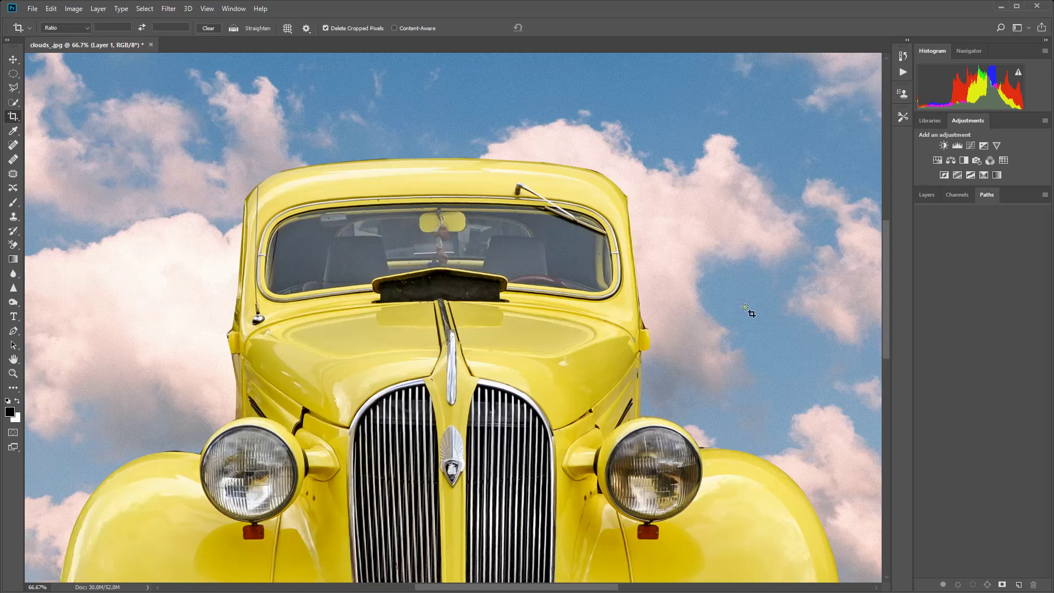
pyautogui.moveTo(475, 587); pyautogui.dragTo(510, 588)
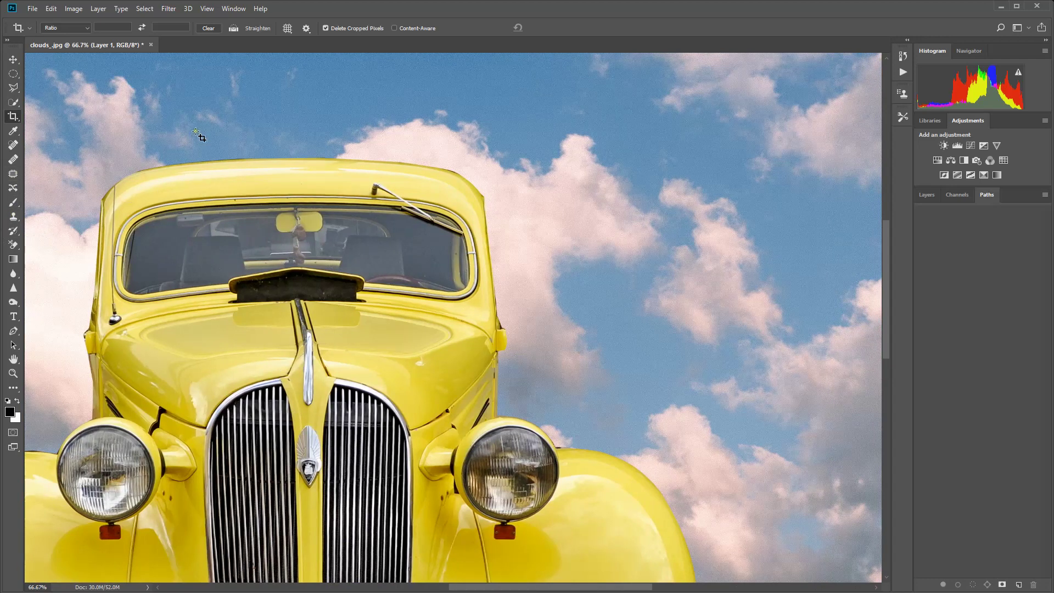
pyautogui.press('p')
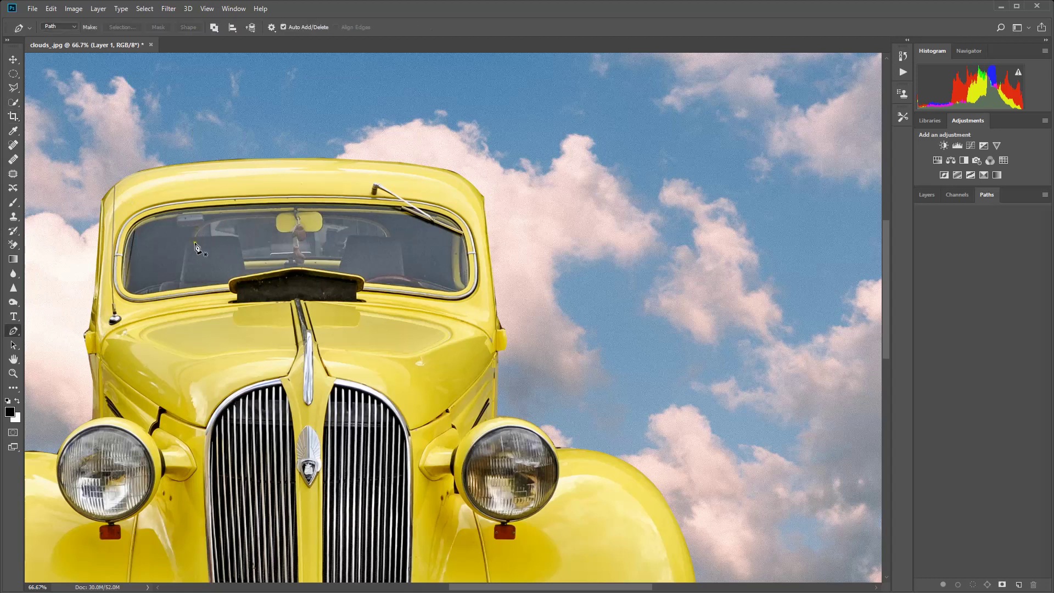
pyautogui.click(197, 235)
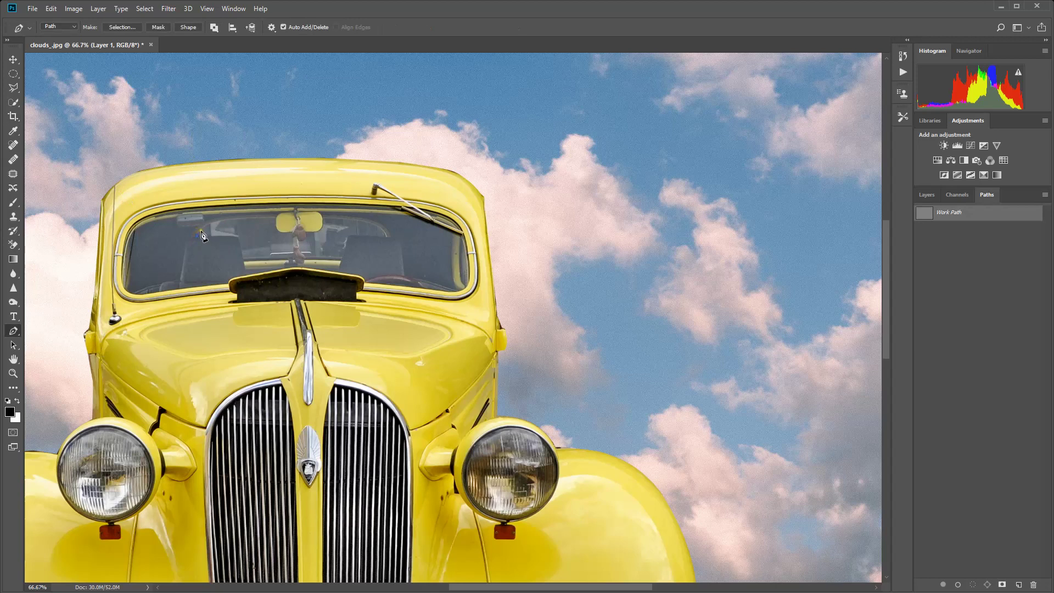
pyautogui.click(219, 221)
pyautogui.click(208, 229)
pyautogui.click(208, 229)
pyautogui.moveTo(208, 230); pyautogui.dragTo(207, 227)
pyautogui.click(276, 217)
pyautogui.click(245, 222)
pyautogui.moveTo(245, 221); pyautogui.dragTo(242, 220)
# Step: Continue the path under the rear-view mirror and up its right side to the rear window's upper edge
pyautogui.click(290, 234)
pyautogui.click(294, 240)
pyautogui.click(300, 239)
pyautogui.click(306, 236)
pyautogui.click(319, 230)
pyautogui.click(323, 218)
# Step: Trace the rear window's upper-right curve from the mirror down to the window's right end
pyautogui.click(361, 222)
pyautogui.click(332, 218)
pyautogui.click(352, 220)
pyautogui.click(375, 225)
pyautogui.click(385, 236)
# Step: Close the path along the seat tops and the rear window's lower edge, and load it as a selection
pyautogui.click(348, 236)
pyautogui.click(341, 258)
pyautogui.click(306, 258)
pyautogui.click(266, 256)
pyautogui.click(244, 259)
pyautogui.click(234, 237)
pyautogui.click(198, 236)
pyautogui.click(973, 584)
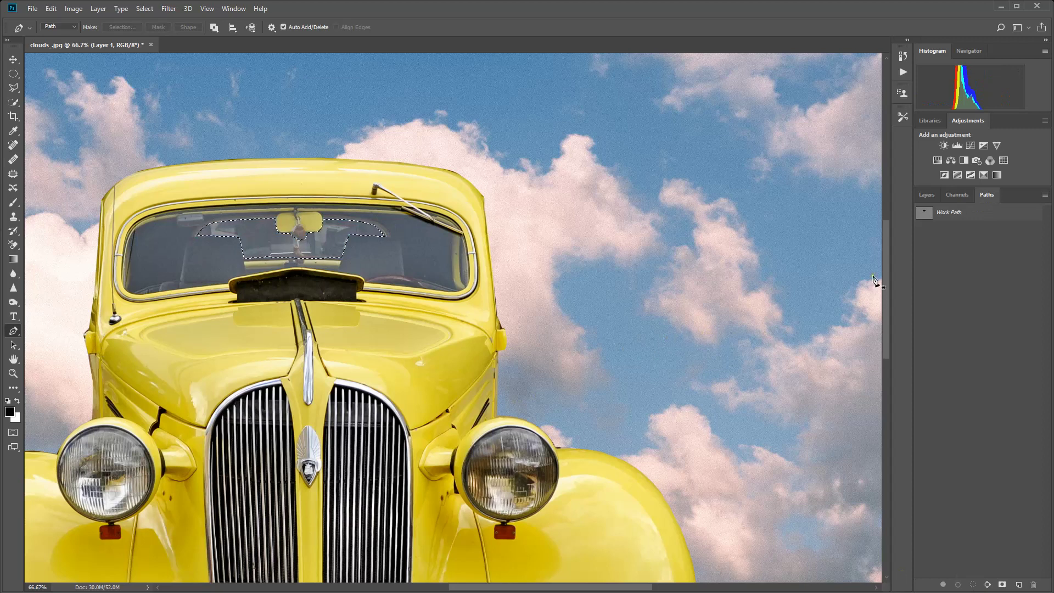
# Step: Switch to the Clone Stamp tool and flatten the image so the sky and car share one layer
pyautogui.click(13, 216)
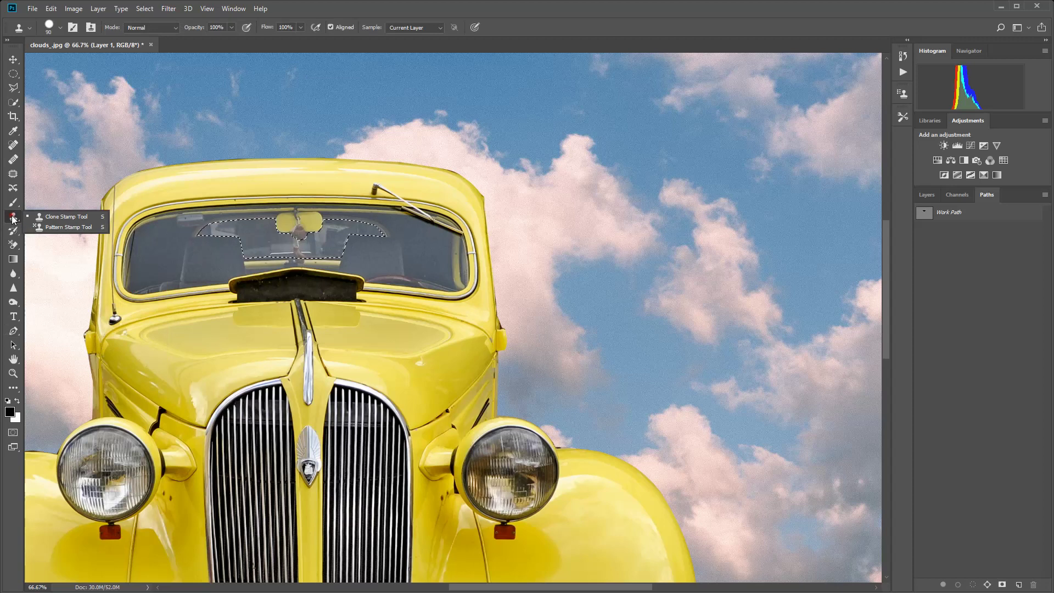
pyautogui.click(55, 217)
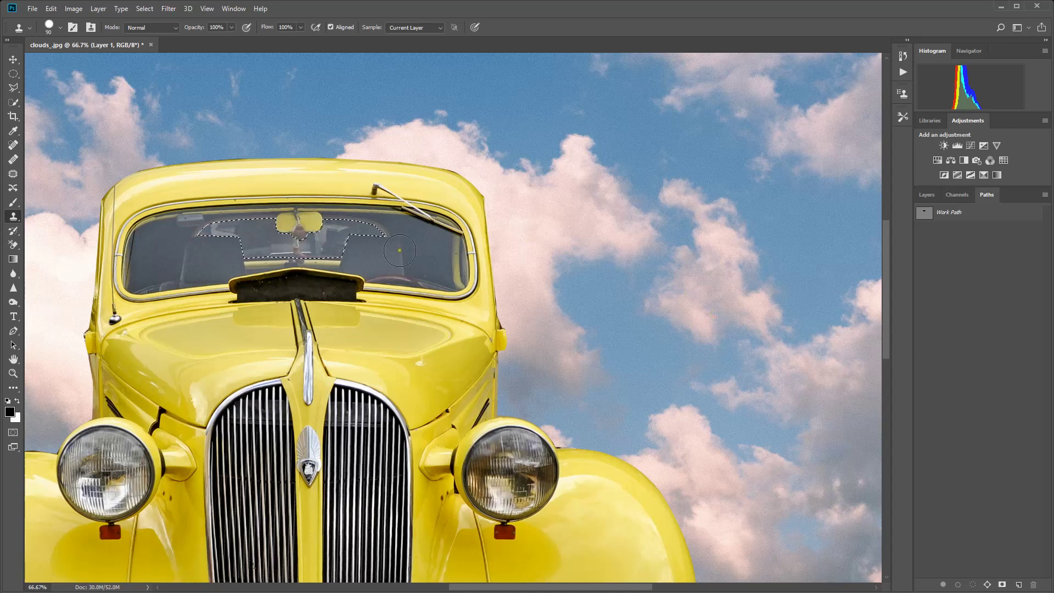
pyautogui.click(378, 232)
pyautogui.click(98, 8)
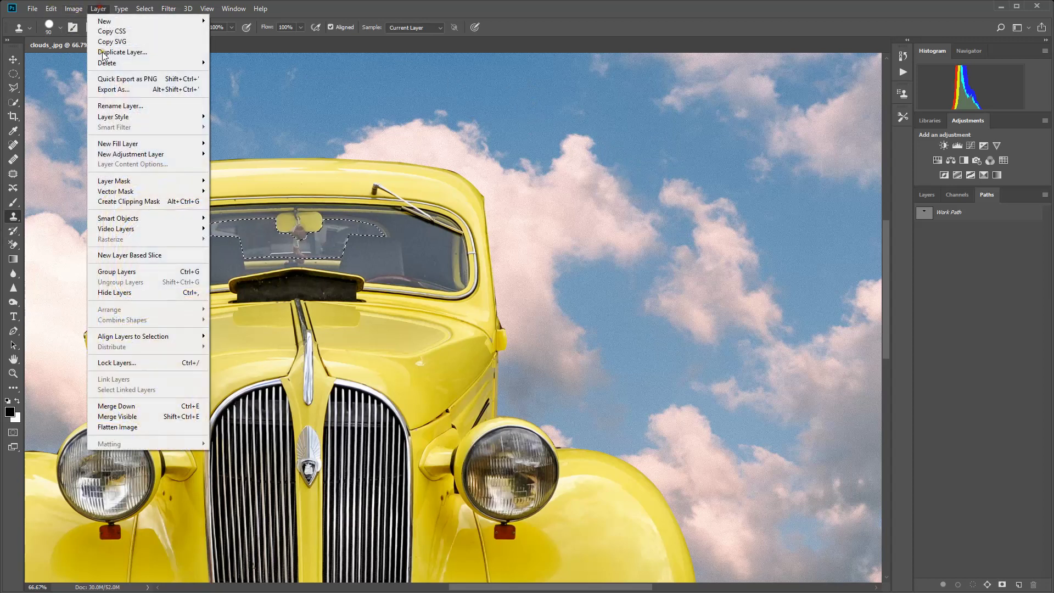
pyautogui.click(126, 427)
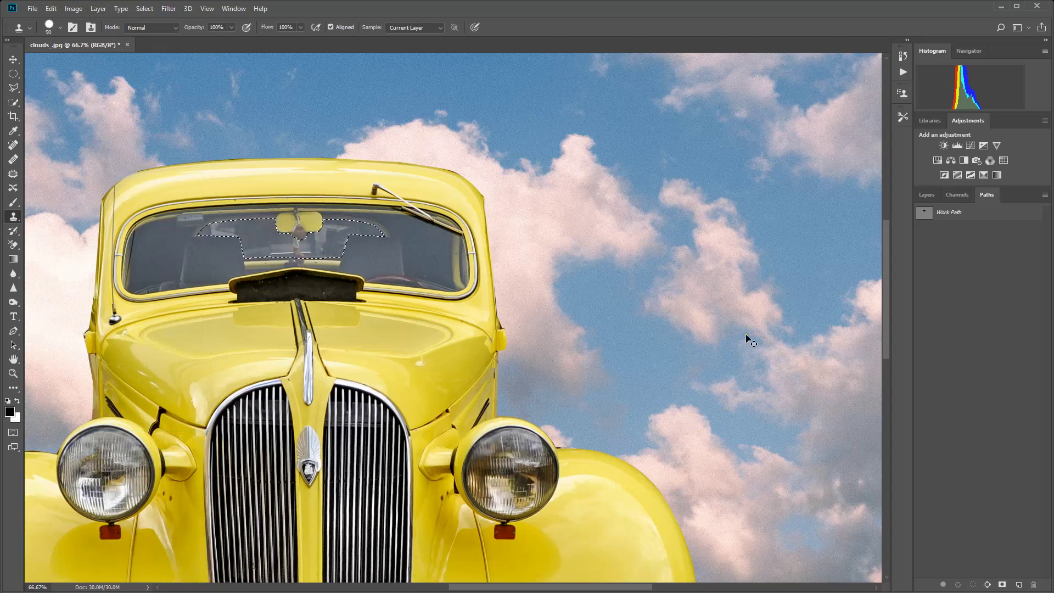
# Step: Clone the cloudy sky into the selected rear window area, deselect it, and fit the whole image in view
pyautogui.click(349, 200)
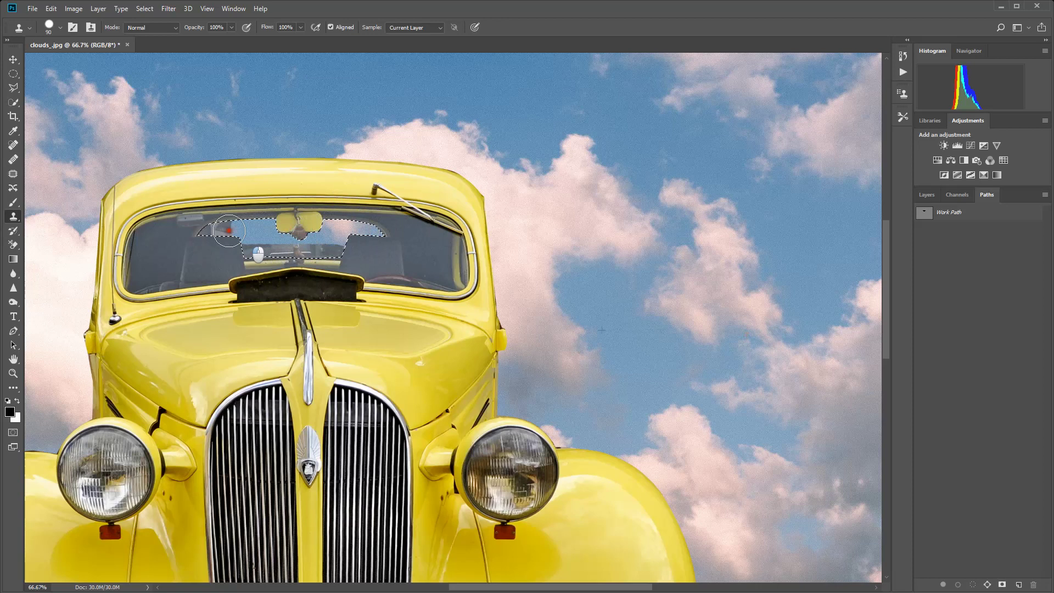
pyautogui.moveTo(346, 249)
pyautogui.mouseDown()
pyautogui.moveTo(210, 258)
pyautogui.moveTo(329, 259)
pyautogui.mouseUp()
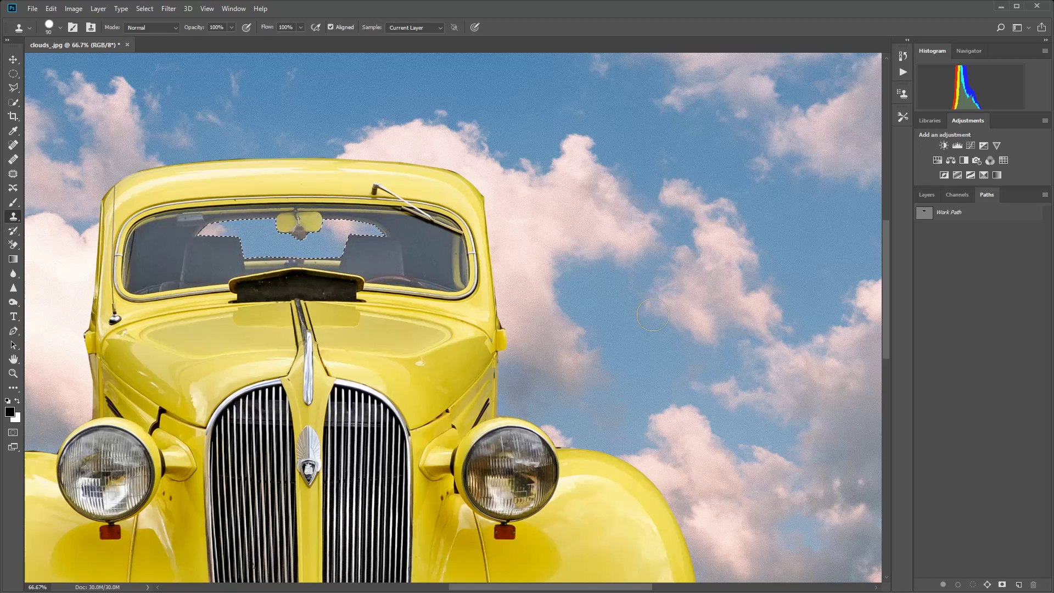
pyautogui.hotkey('ctrl', 'd')
pyautogui.hotkey('ctrl', '0')
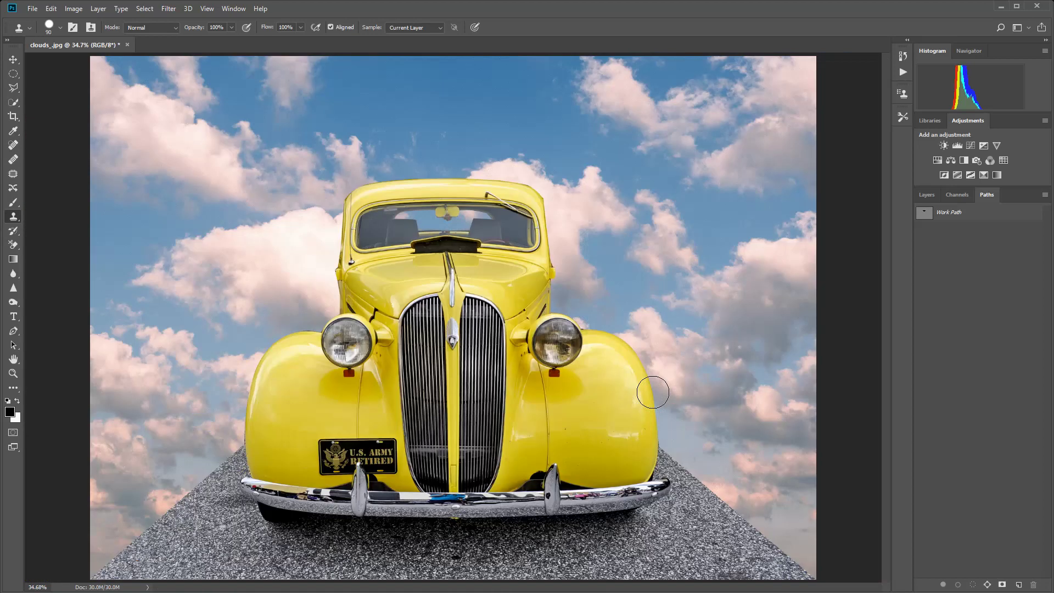